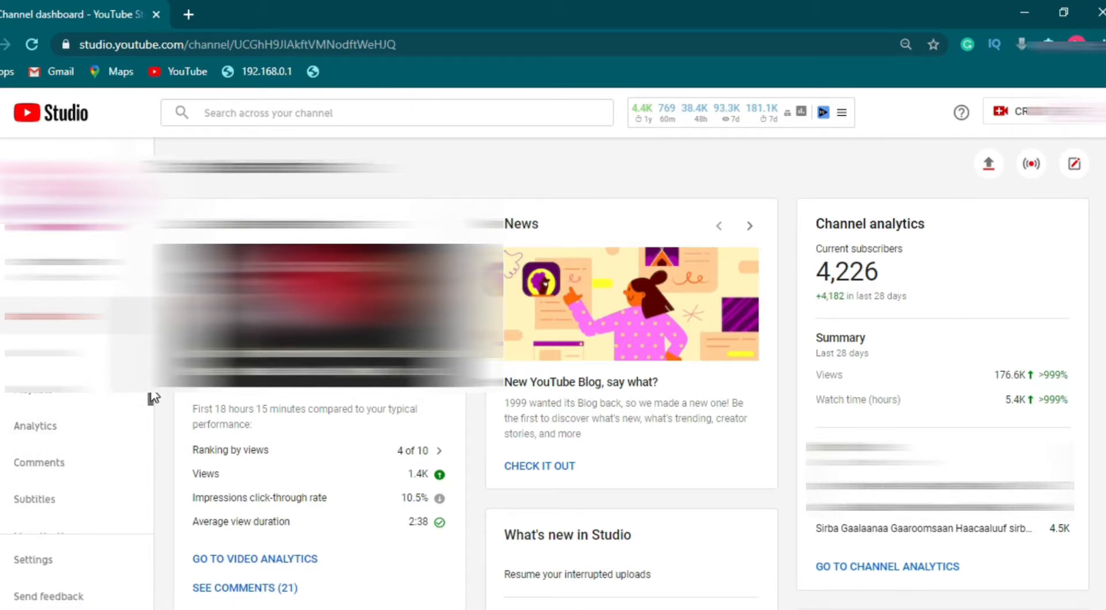
Apply for the YouTube Partner Program from the Monetization page and start Step 1's terms review.
left_click_drag(151, 396, 153, 455)
left_click(54, 399)
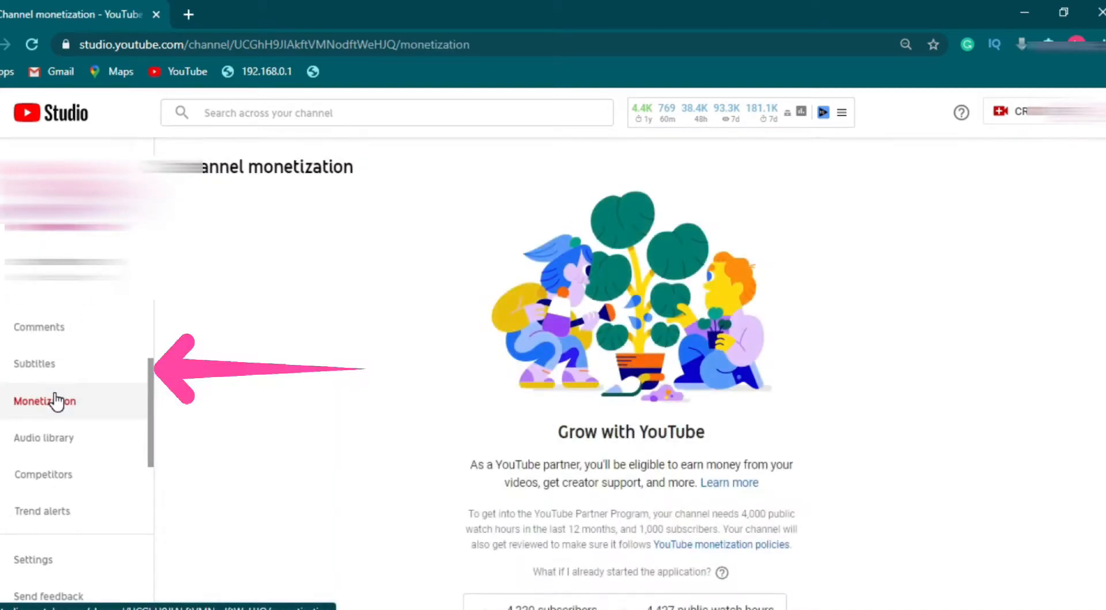
scroll(288, 398, "down", 2)
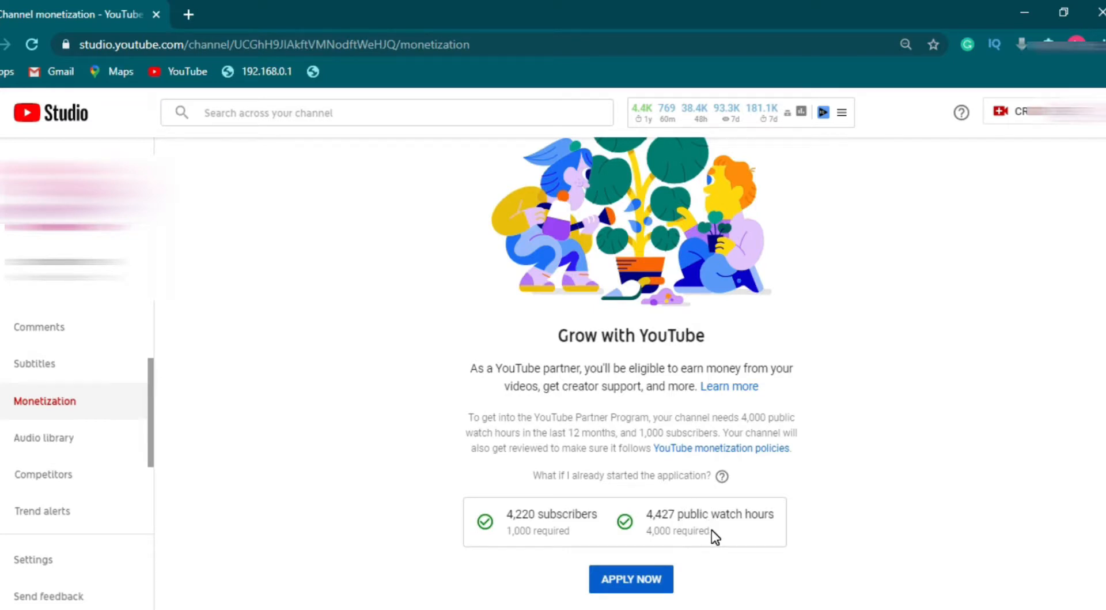
left_click(632, 580)
scroll(461, 392, "up", 2)
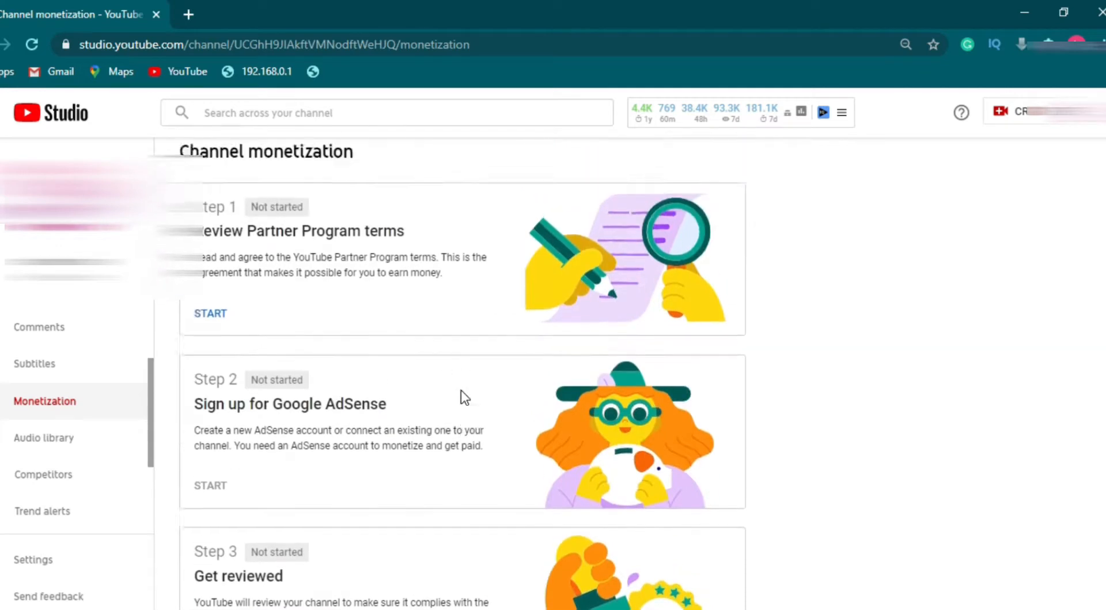
scroll(461, 389, "down", 1)
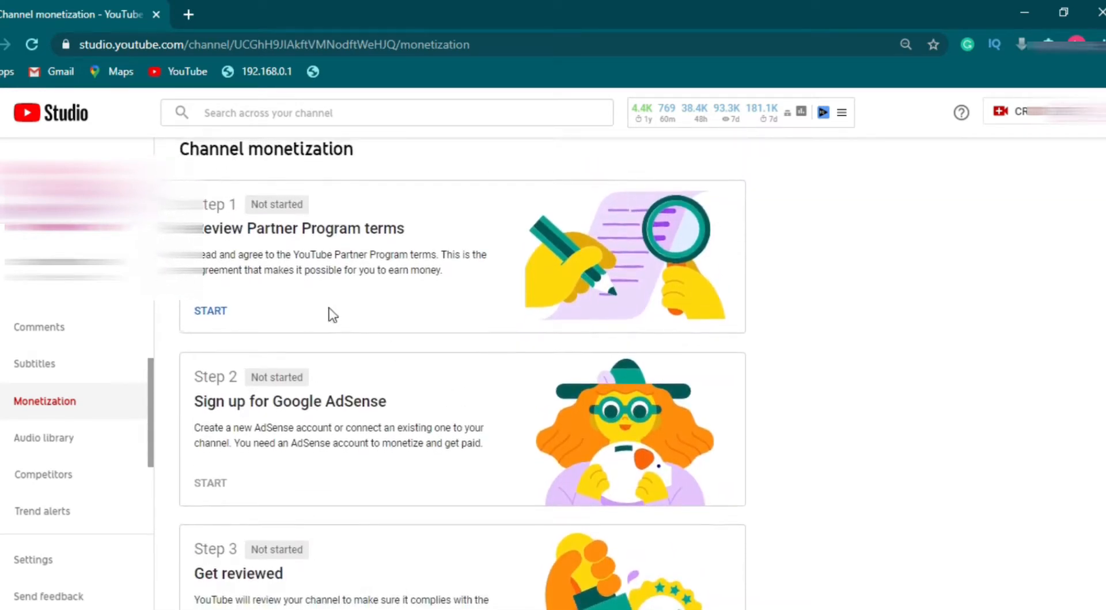
scroll(215, 302, "up", 1)
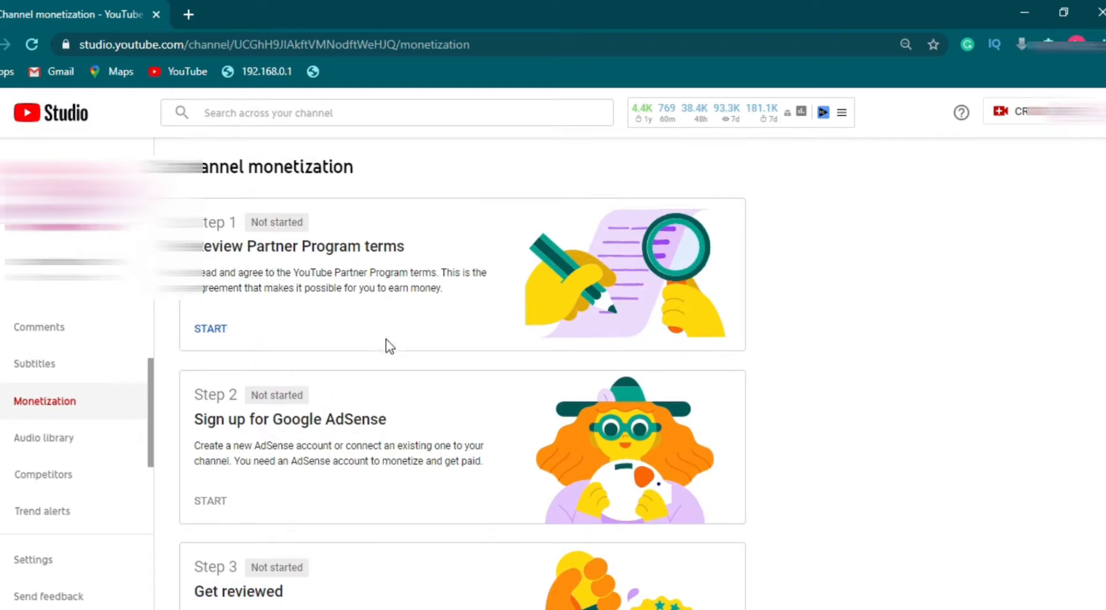
left_click(209, 332)
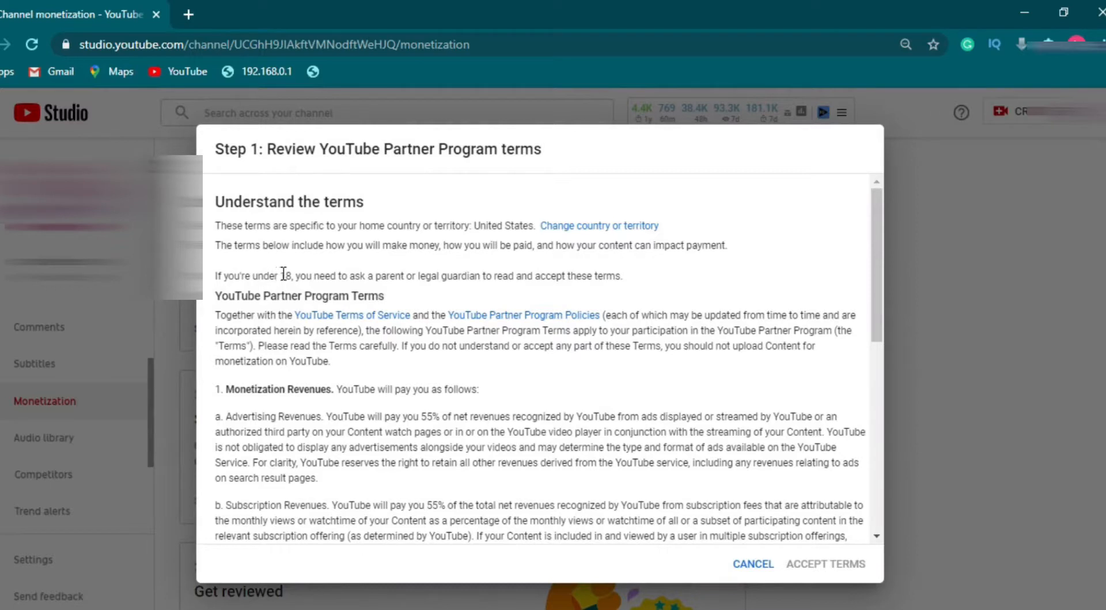
Read through the Partner Program terms, tick 'I accept the YouTube Partner Program terms', and submit.
left_click_drag(285, 275, 314, 276)
scroll(314, 275, "down", 1)
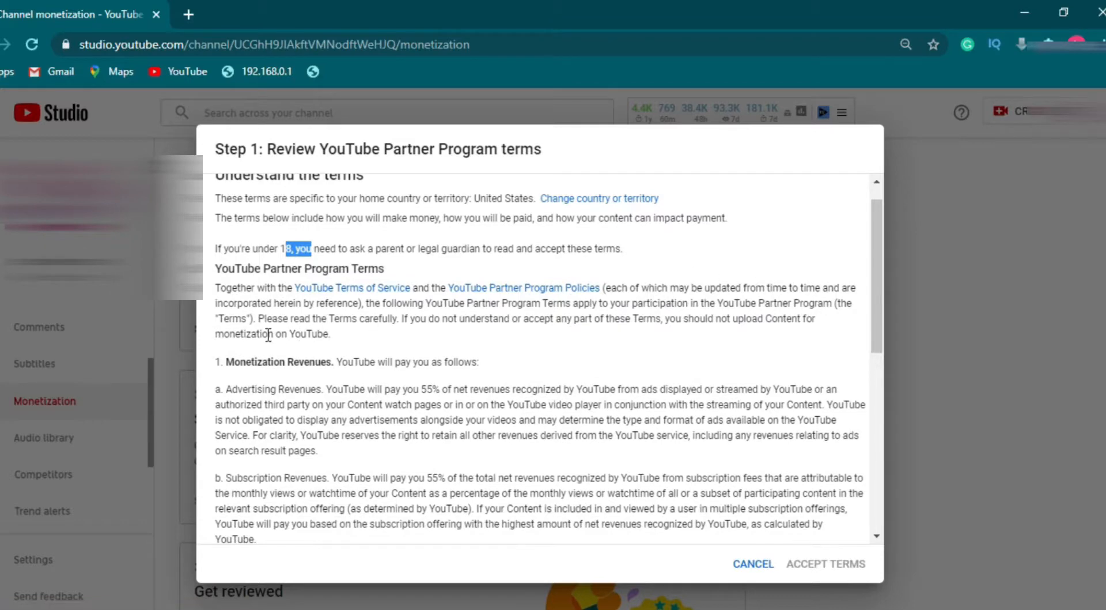
scroll(345, 376, "down", 5)
scroll(345, 376, "down", 2)
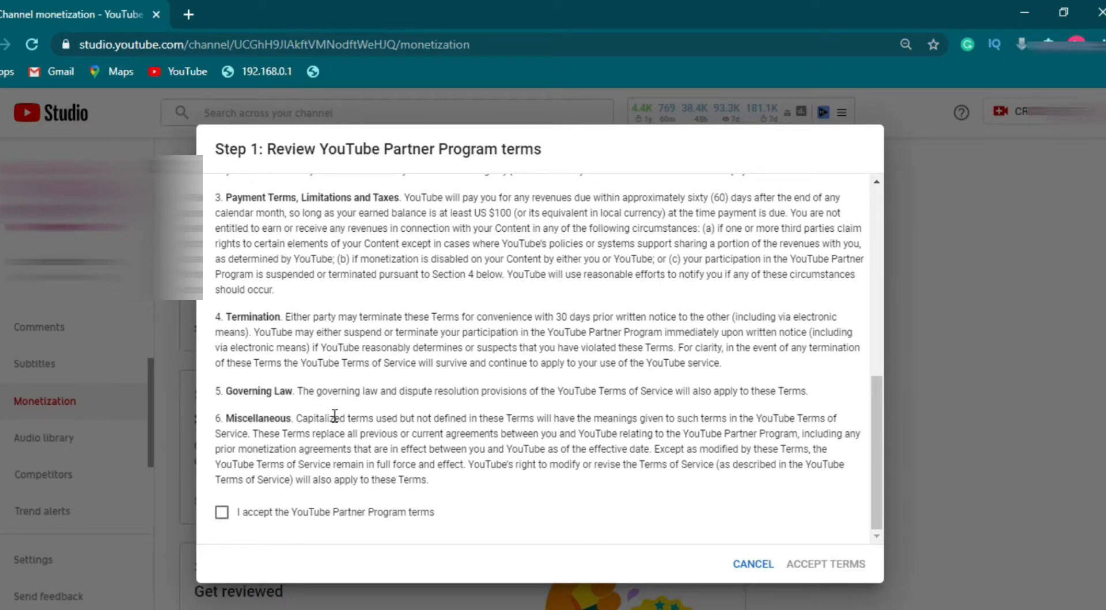
left_click(221, 513)
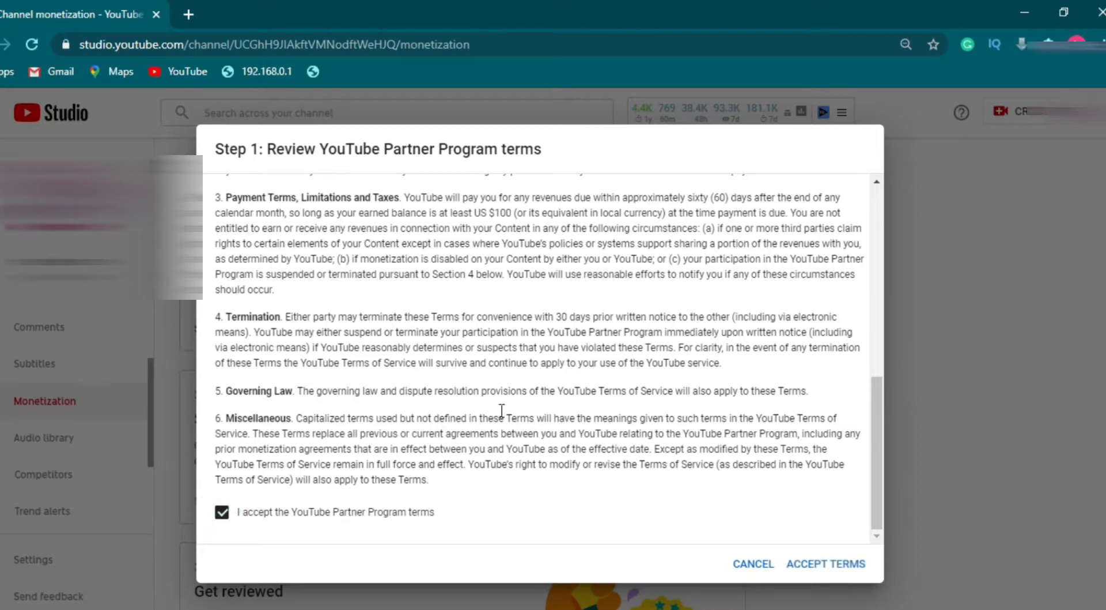
scroll(495, 406, "up", 8)
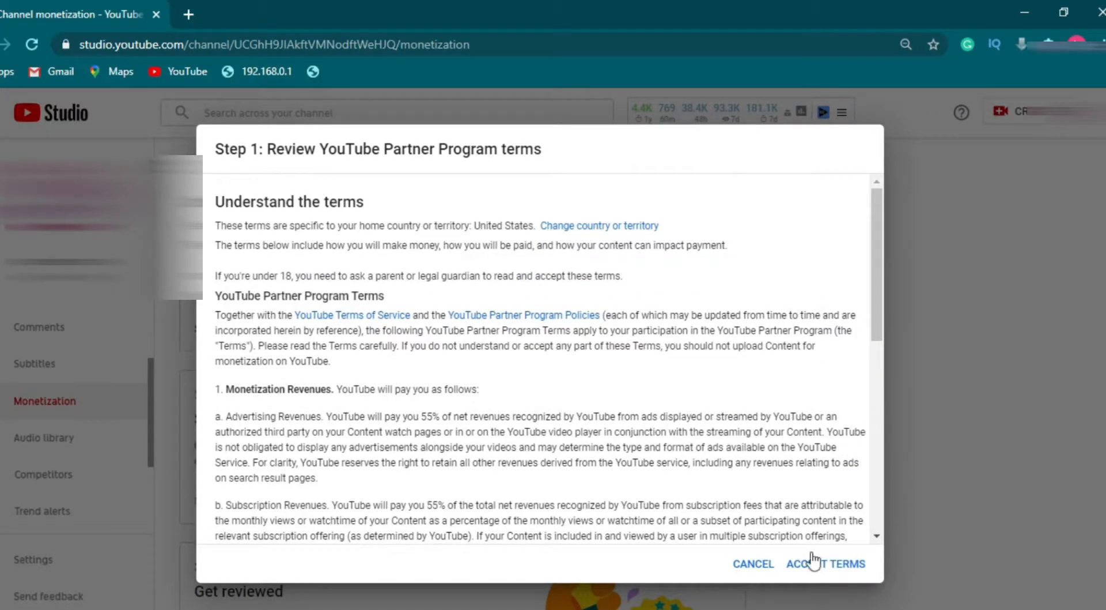
scroll(756, 390, "down", 10)
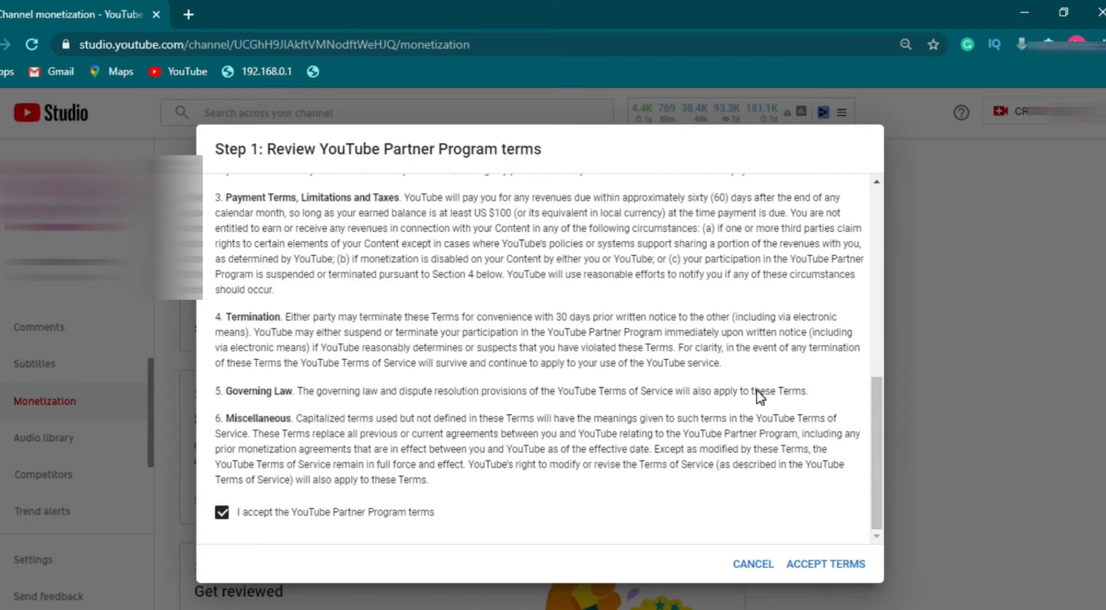
left_click(863, 565)
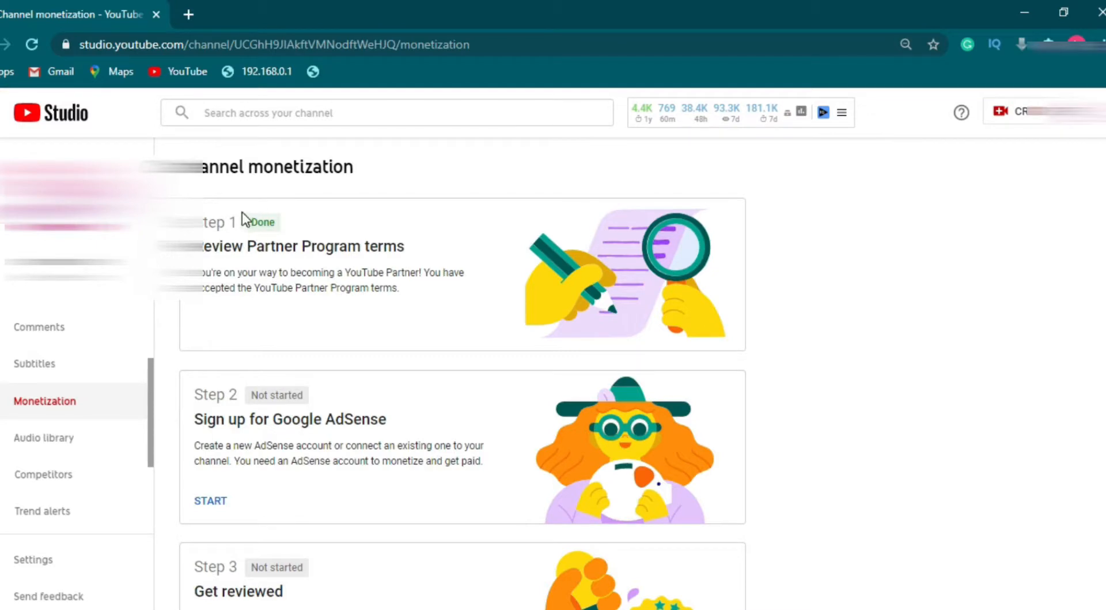
Start Step 2's Google AdSense signup and proceed through the 'Verify it's you' check.
scroll(292, 222, "down", 2)
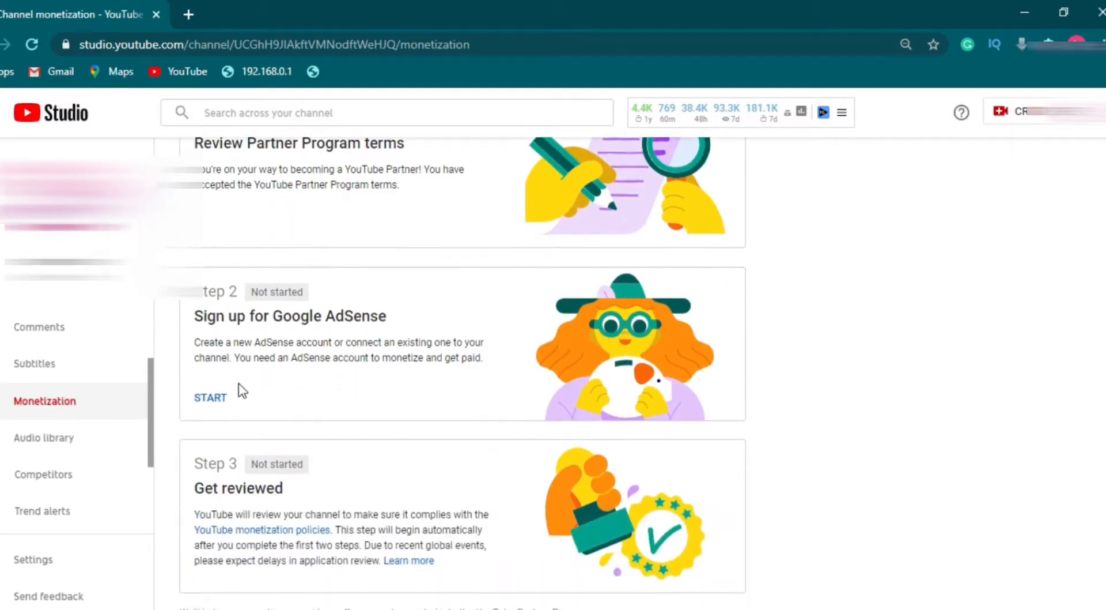
left_click(221, 399)
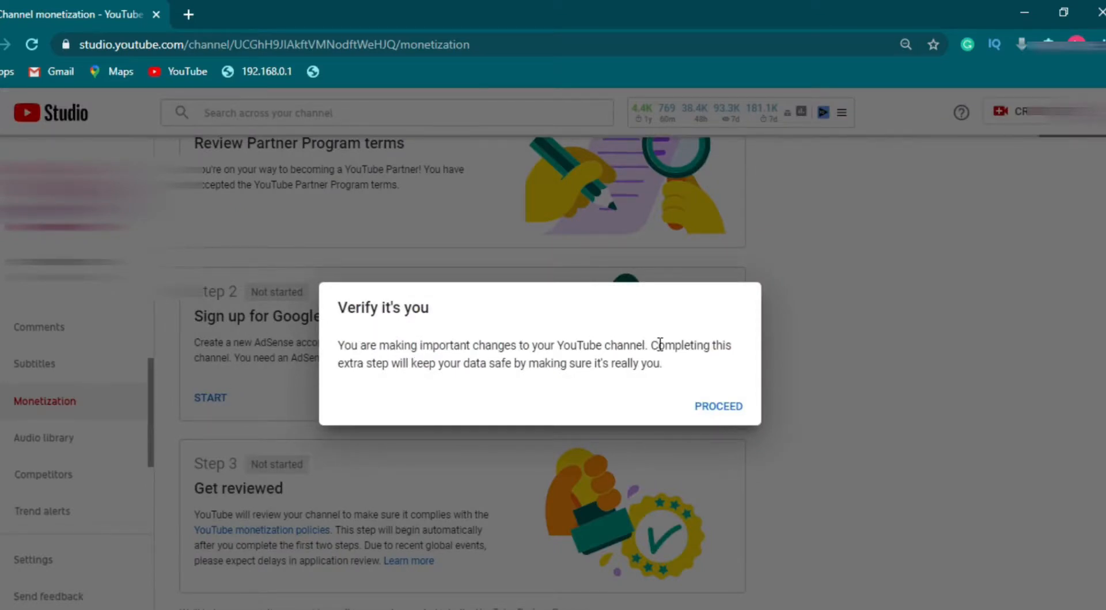
left_click(720, 406)
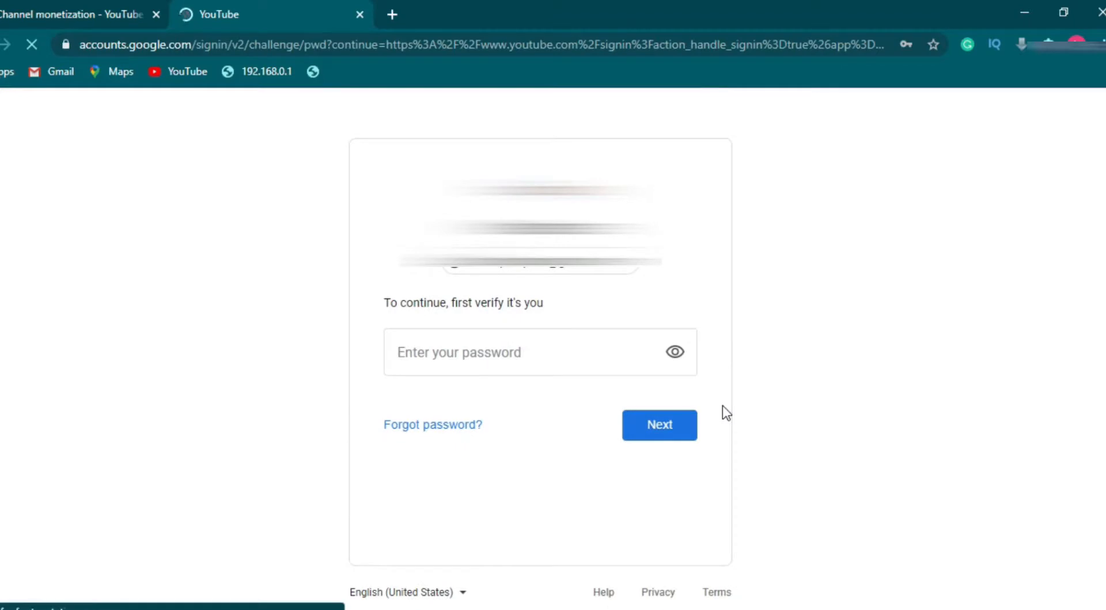
Paste the account password on the Google verification page and submit it.
left_click(511, 365)
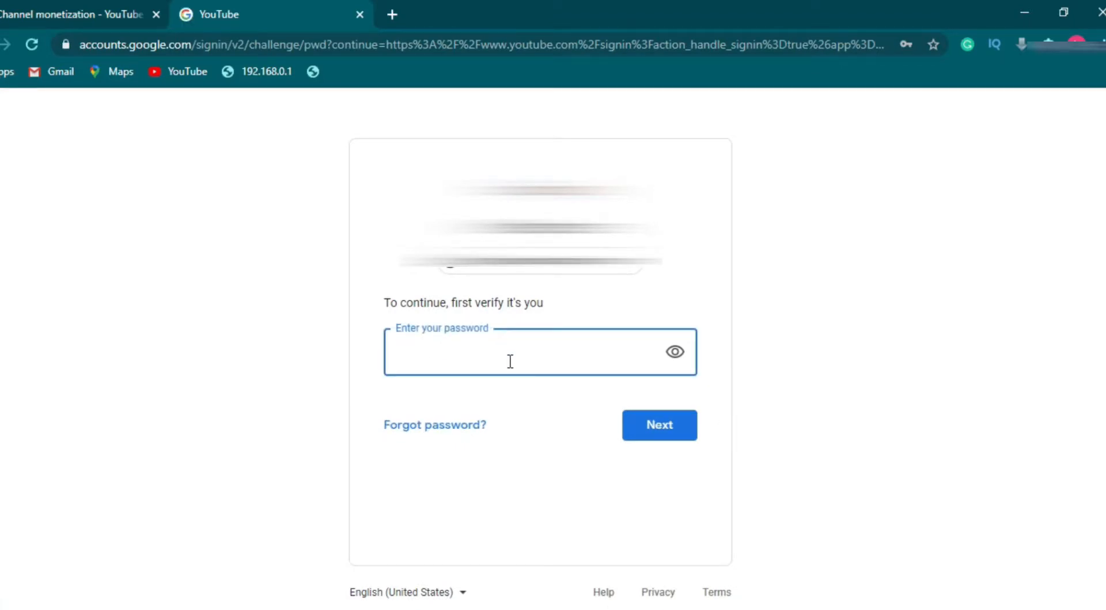
key("ctrl+v")
left_click(644, 428)
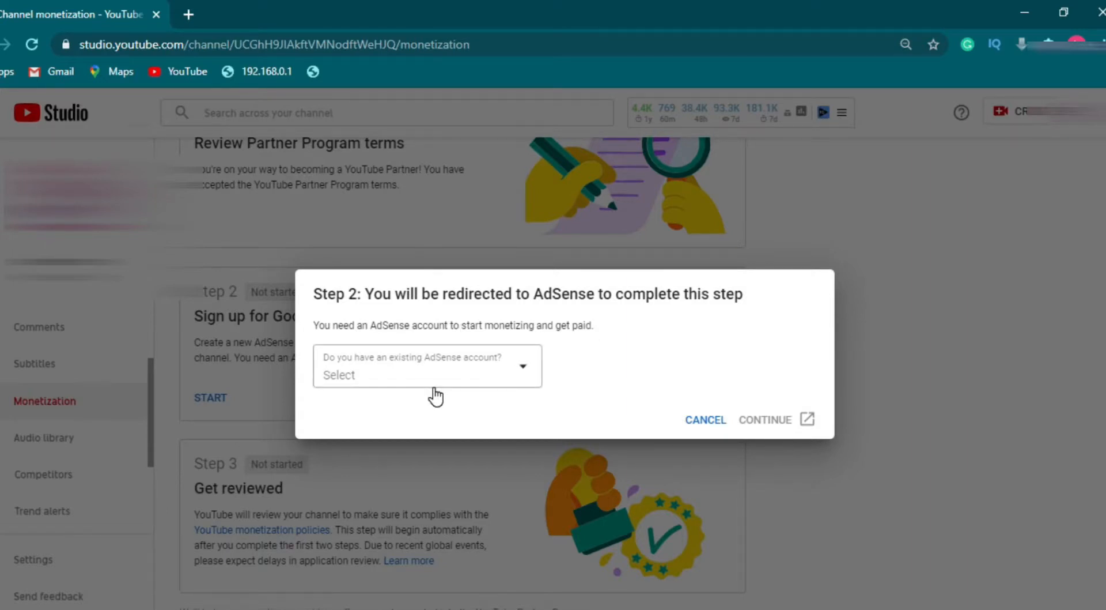
Answer 'No, I don't have an existing account' to the AdSense question and continue.
left_click(427, 362)
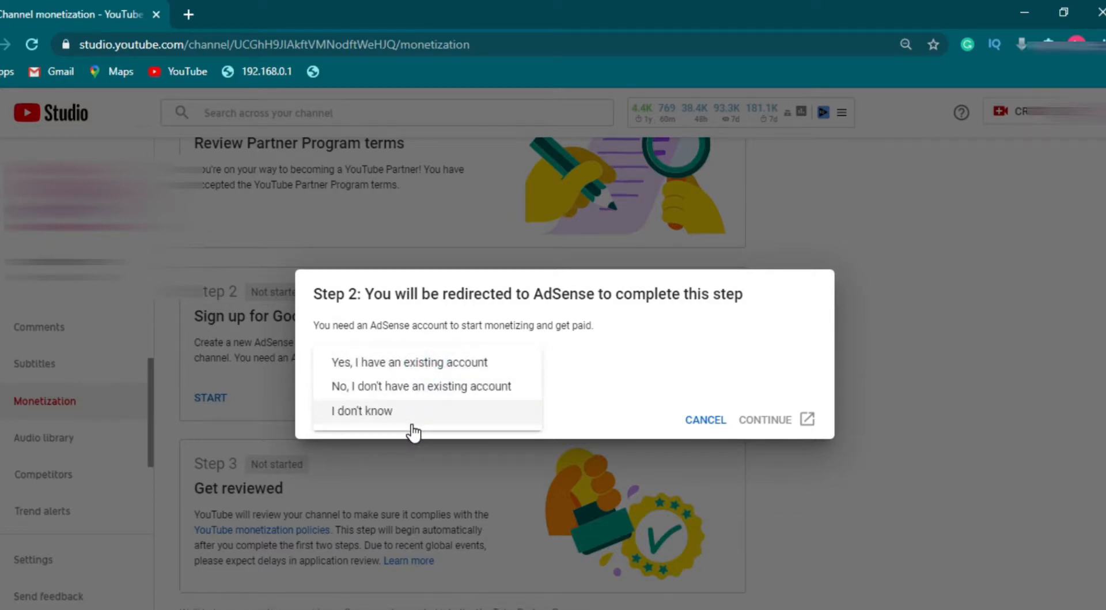
left_click(410, 387)
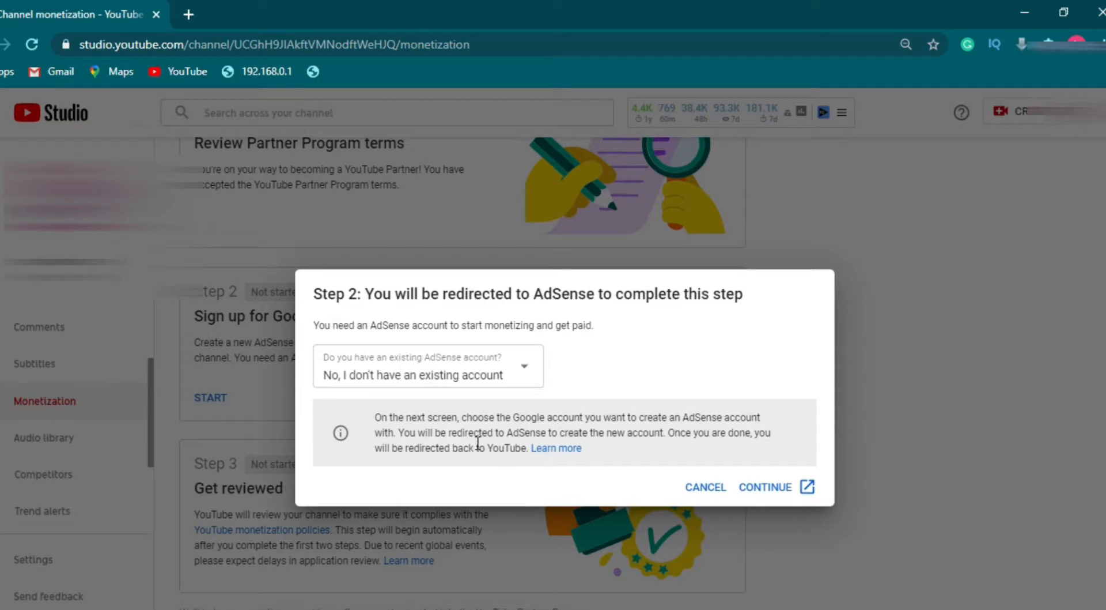
left_click(775, 488)
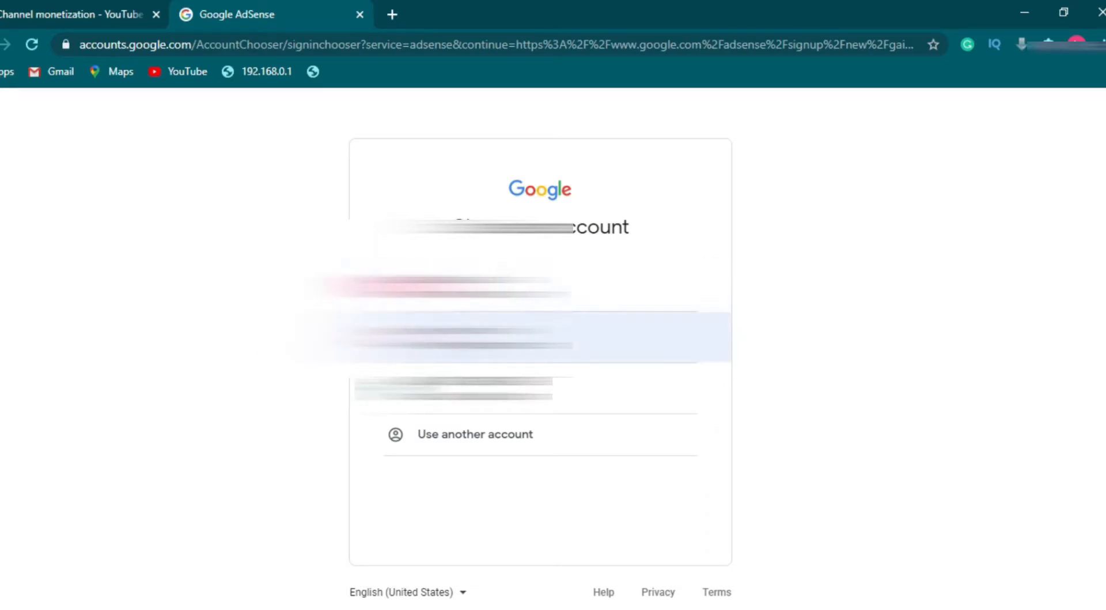
Choose the Google account for AdSense, check the site URL, and opt in to customized help.
left_click(461, 337)
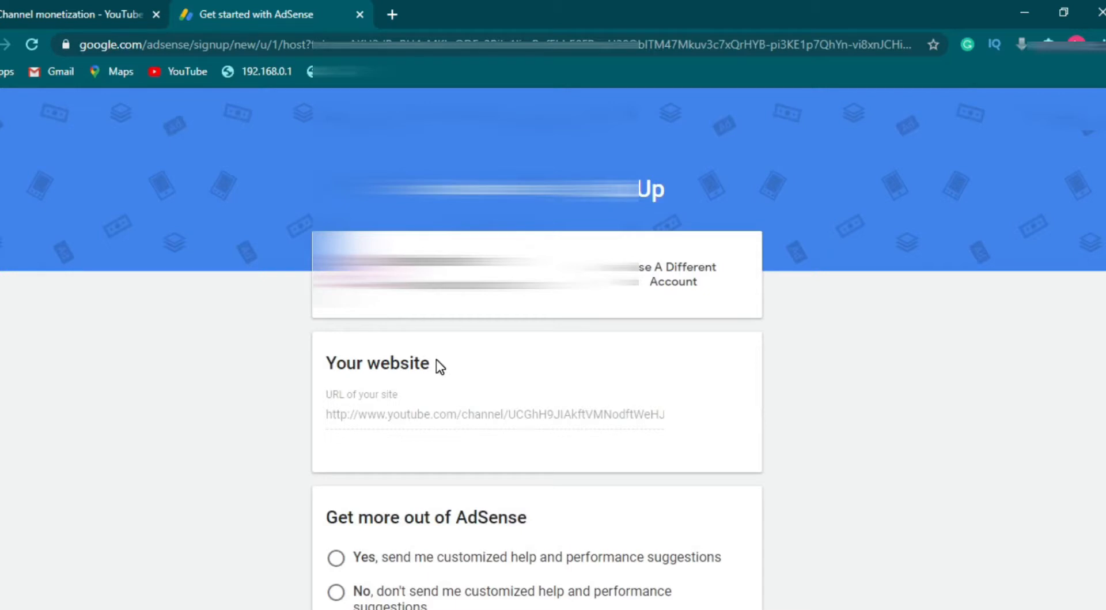
scroll(436, 359, "down", 2)
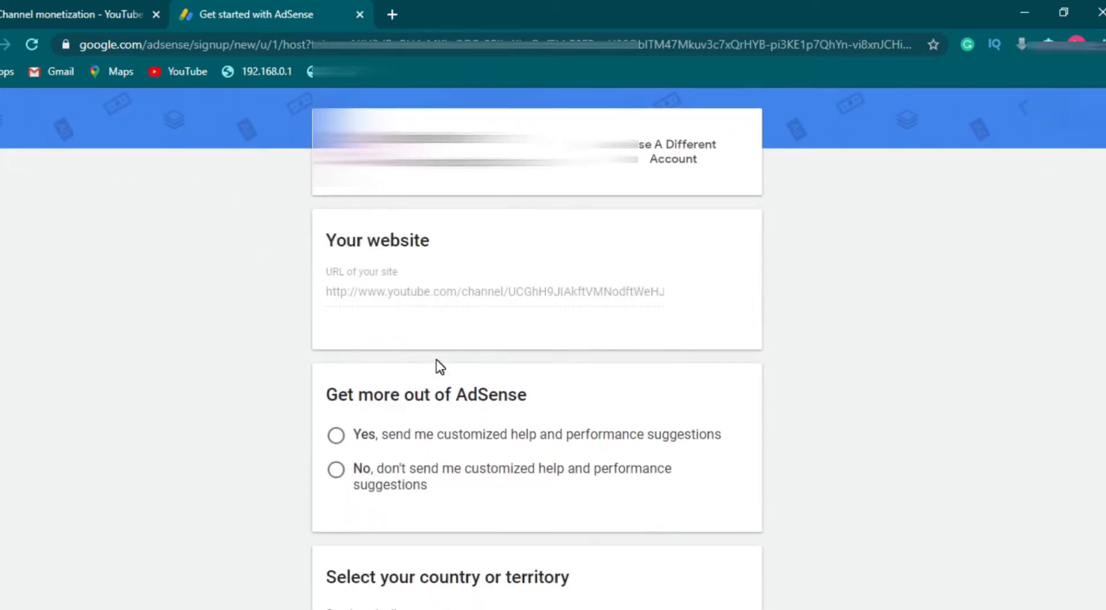
left_click(379, 292)
left_click(394, 291)
left_click(372, 275)
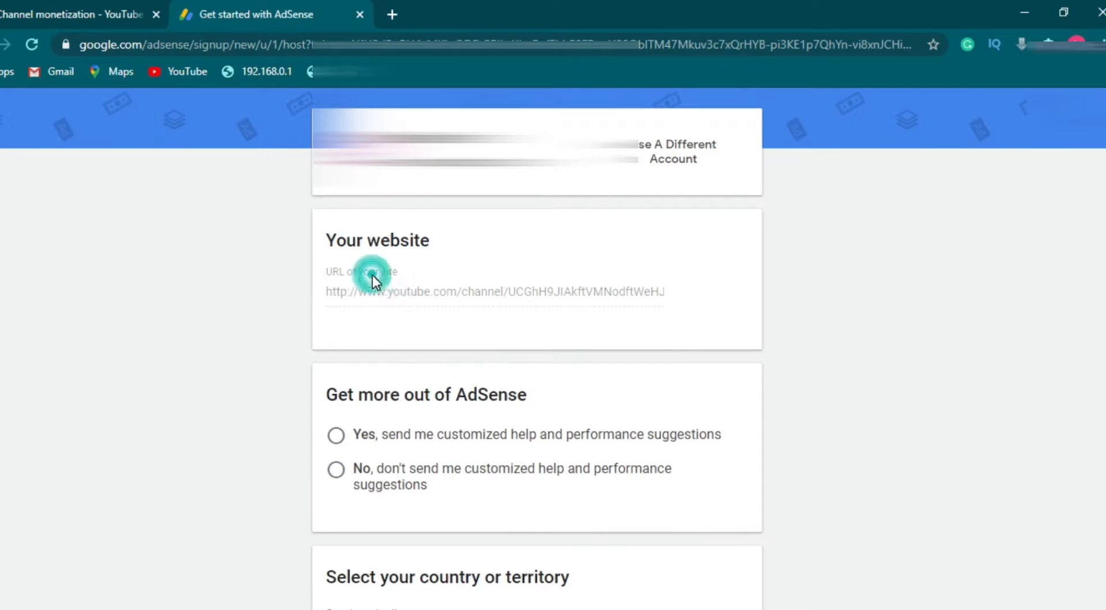
double_click(522, 291)
left_click(454, 292)
left_click(338, 442)
Set the AdSense country or territory to Ethiopia.
scroll(337, 453, "down", 3)
scroll(337, 452, "down", 2)
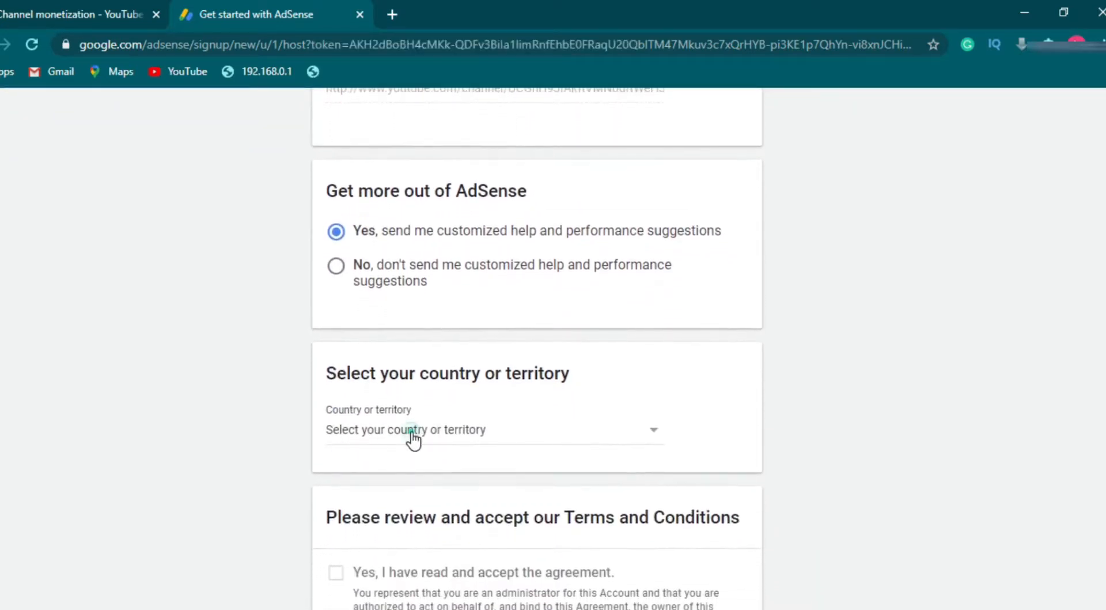
left_click(413, 439)
scroll(414, 440, "down", 10)
scroll(413, 441, "down", 7)
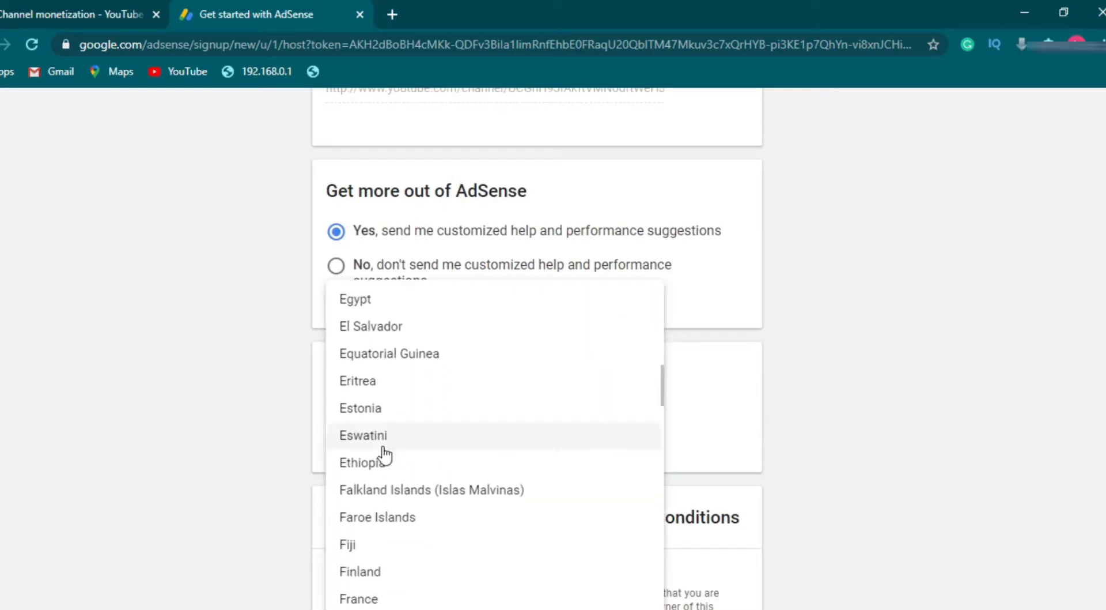
left_click(362, 464)
Accept the AdSense Terms and Conditions and create the account.
scroll(452, 458, "down", 2)
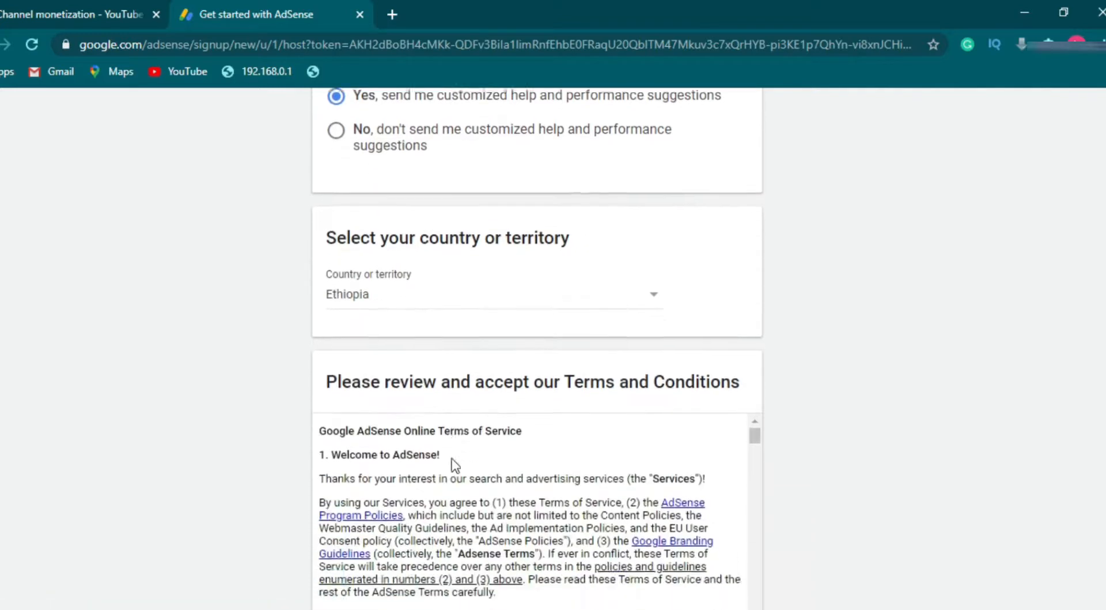
scroll(451, 458, "down", 2)
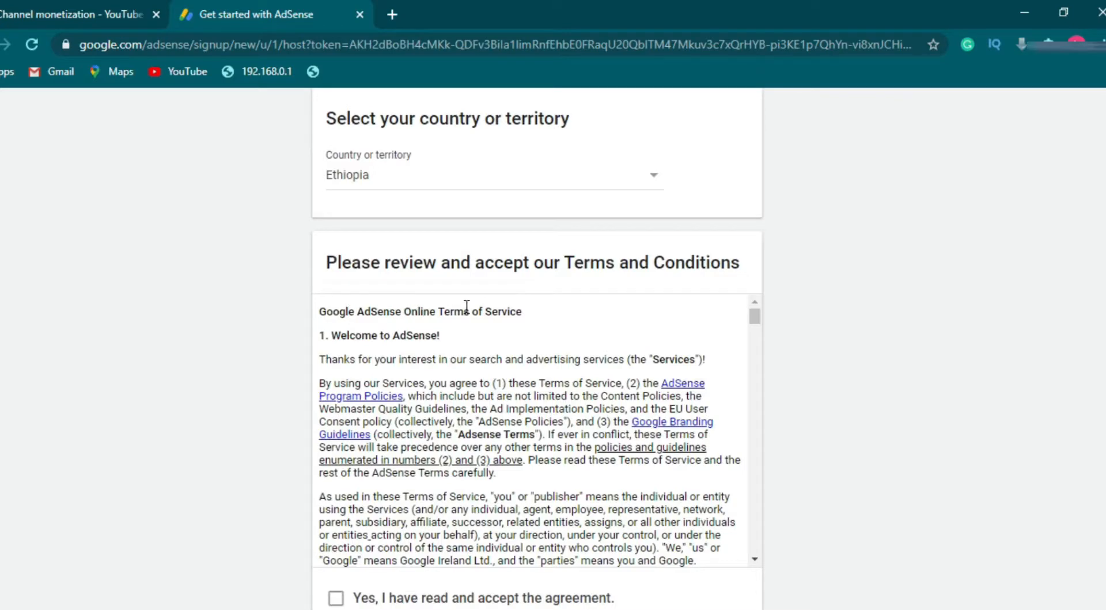
scroll(477, 308, "down", 2)
scroll(477, 307, "up", 3)
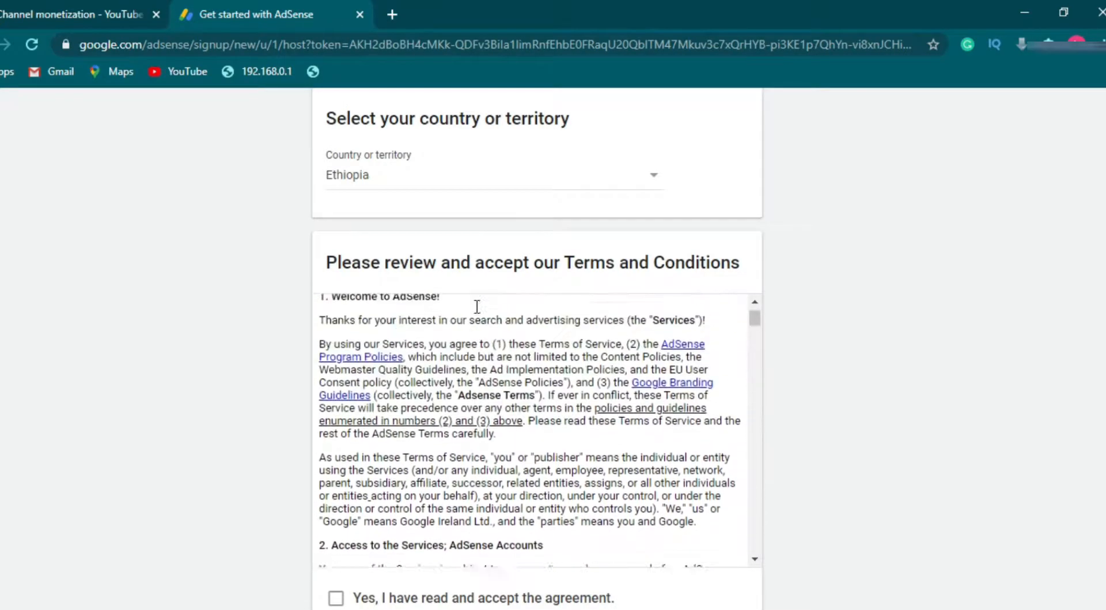
scroll(477, 308, "down", 10)
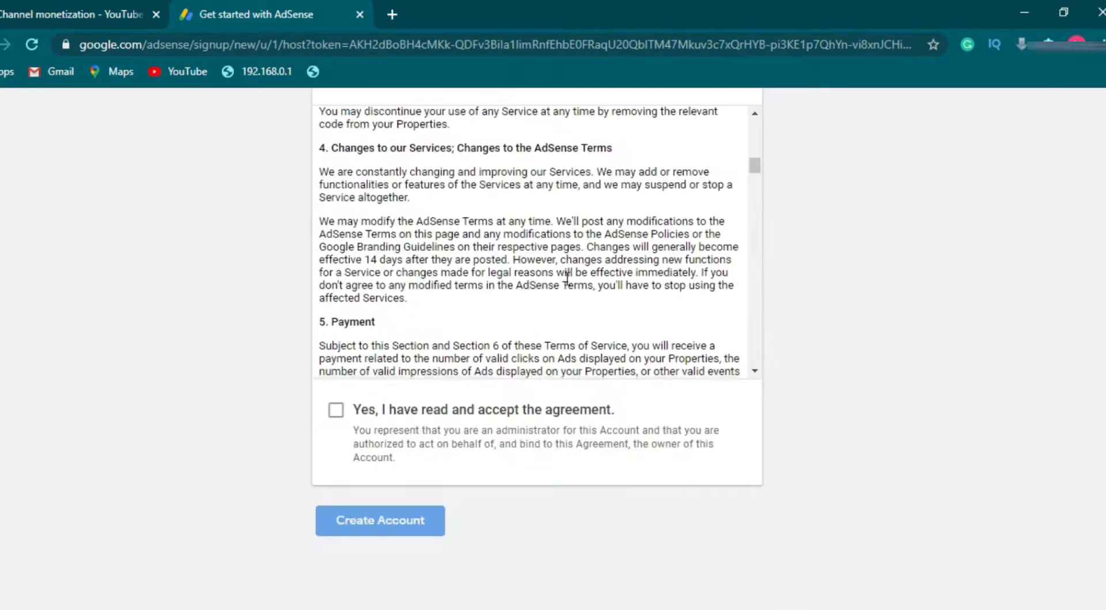
scroll(568, 277, "down", 10)
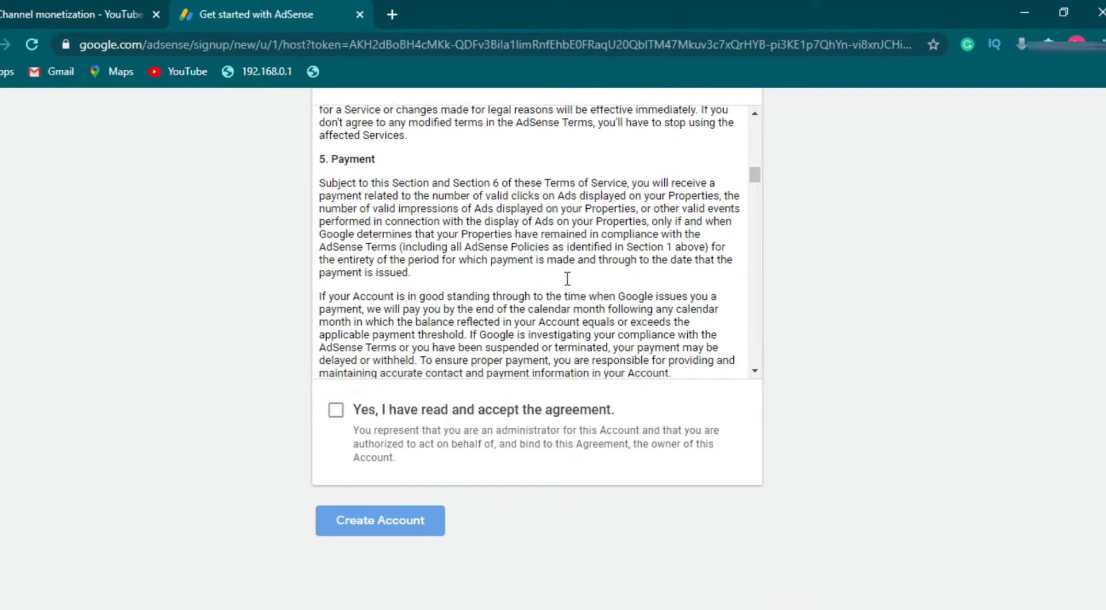
scroll(569, 284, "down", 10)
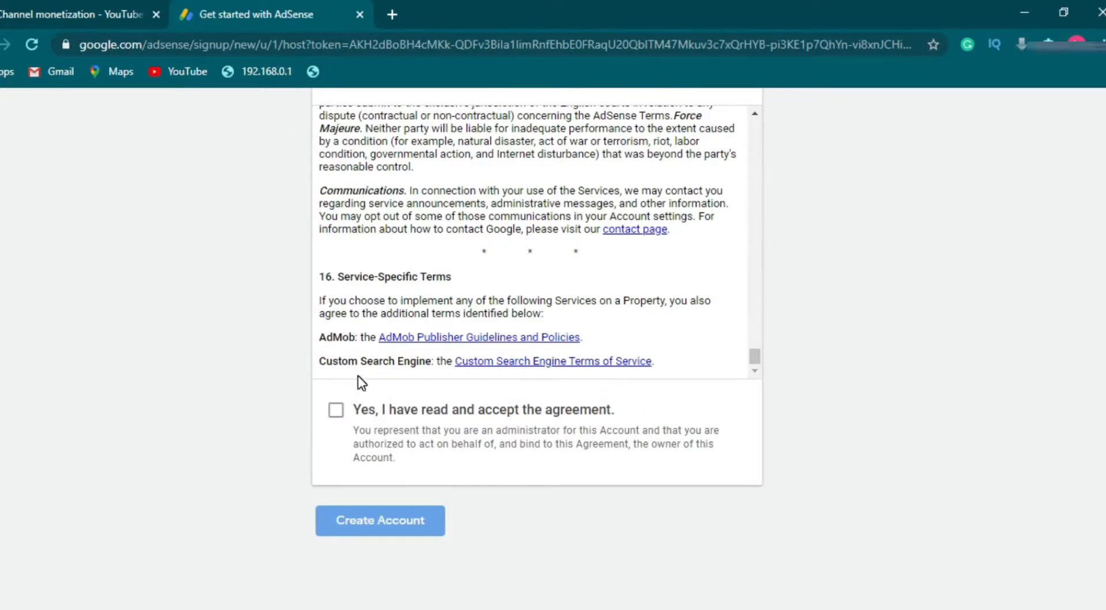
left_click(337, 411)
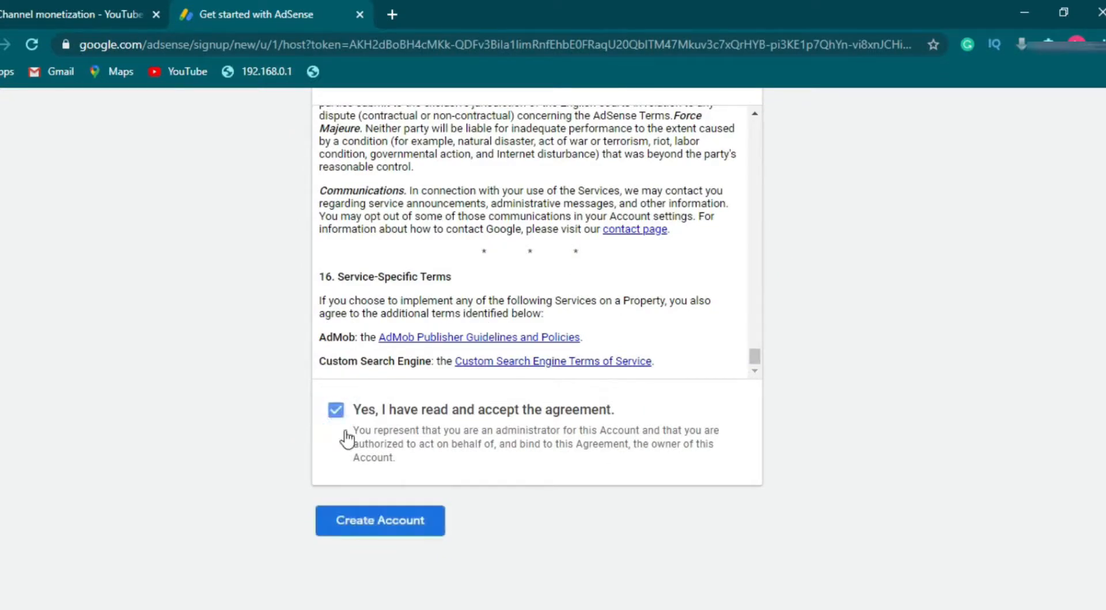
left_click(384, 519)
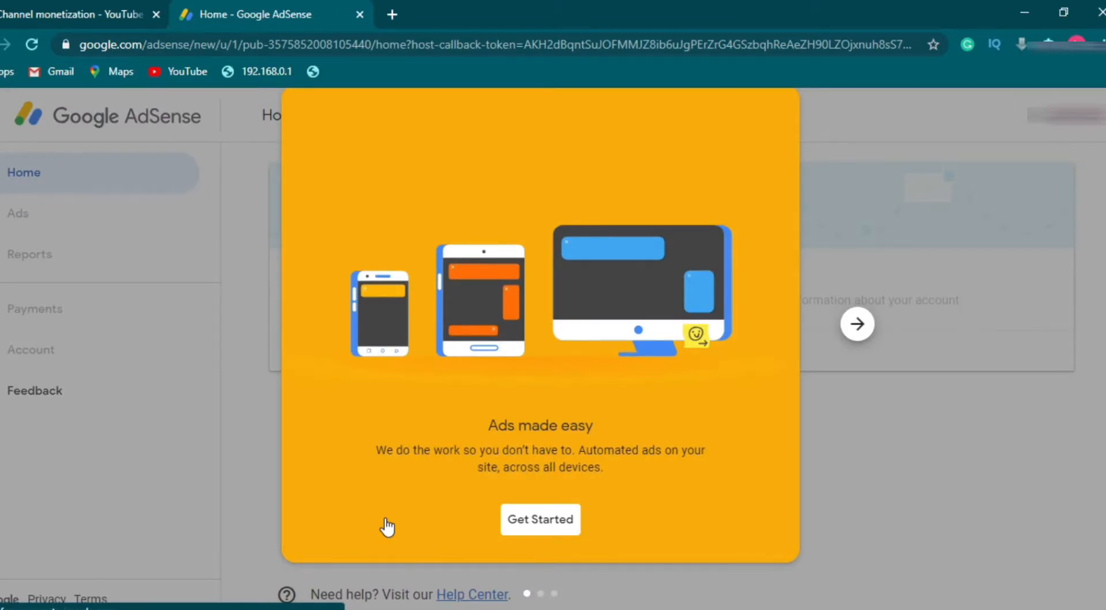
Begin setup, set the account type to Individual, and fill in the account holder's name.
left_click(549, 529)
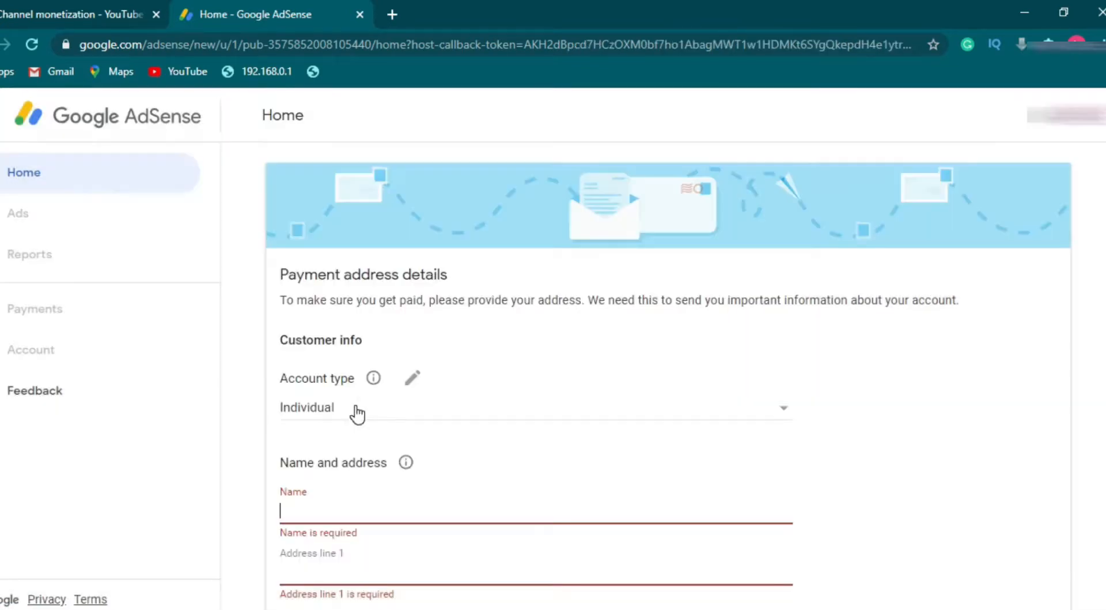
left_click(353, 410)
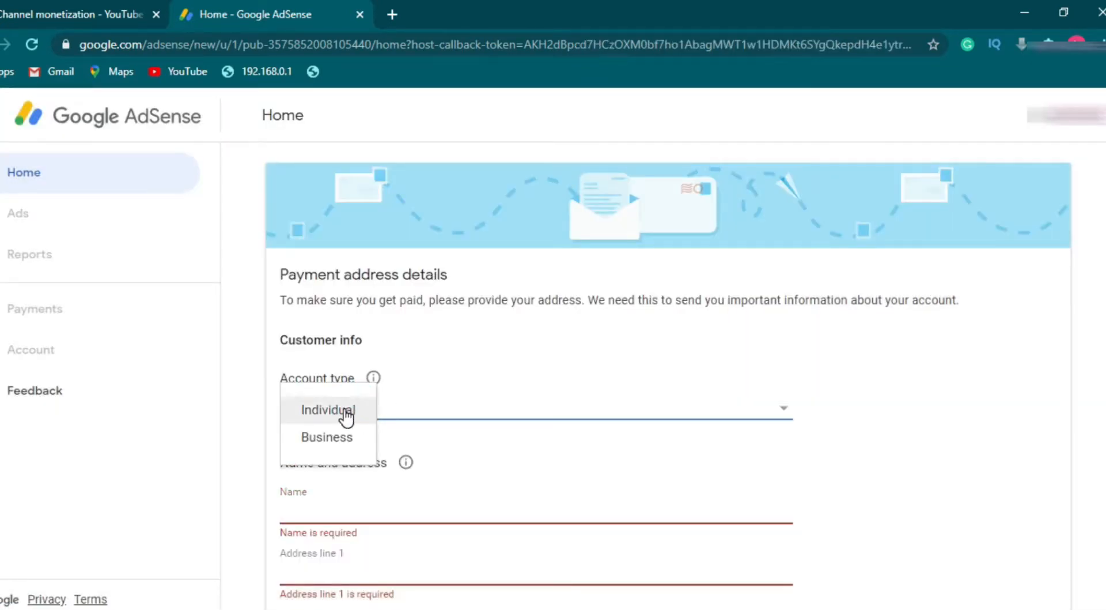
left_click(344, 410)
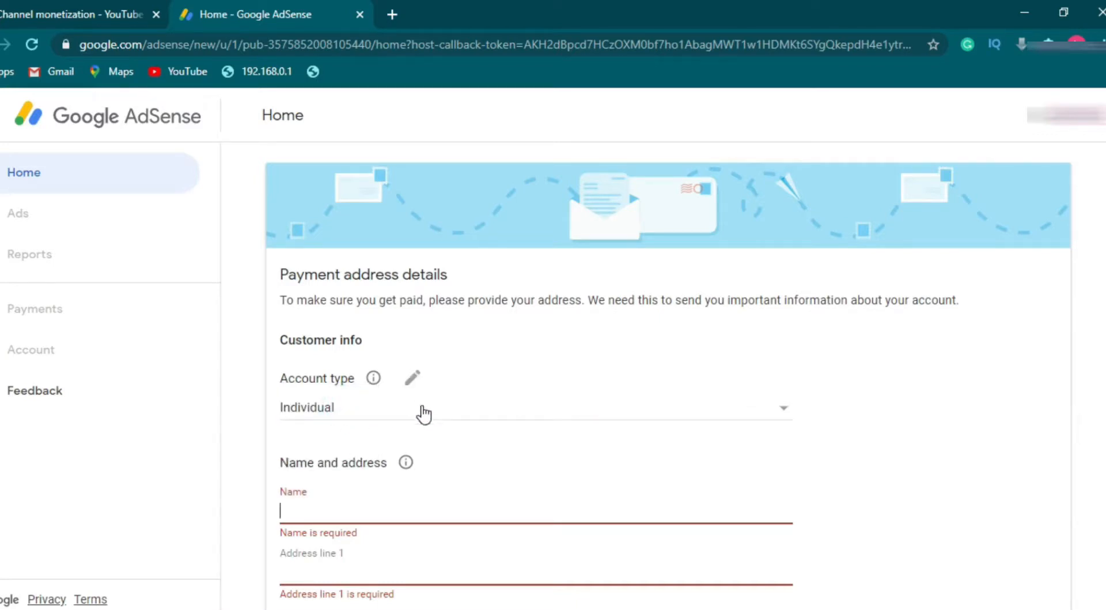
scroll(320, 493, "down", 2)
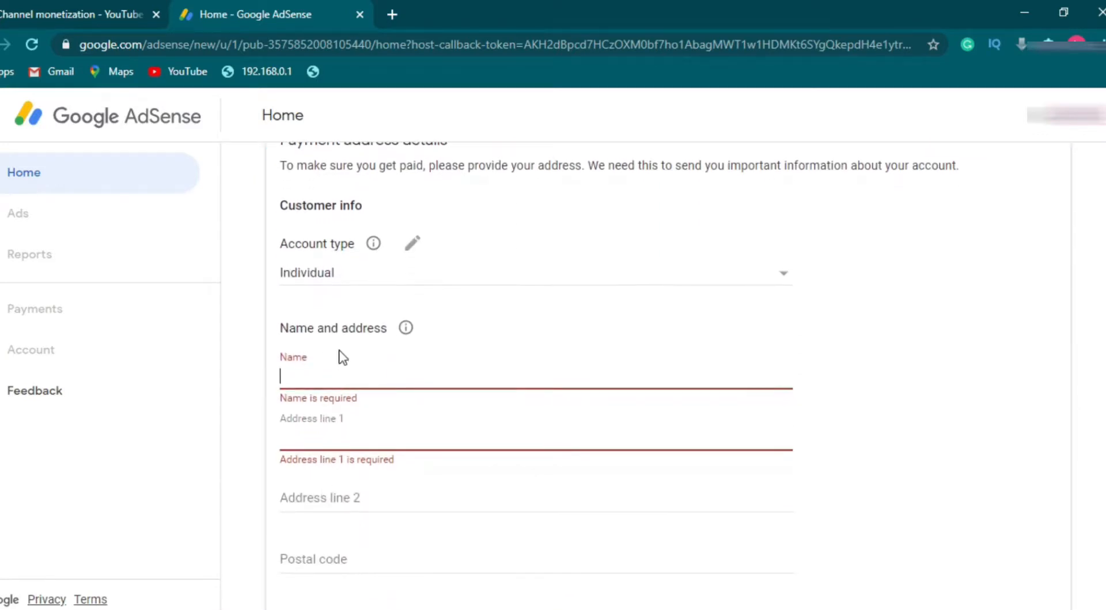
left_click(332, 378)
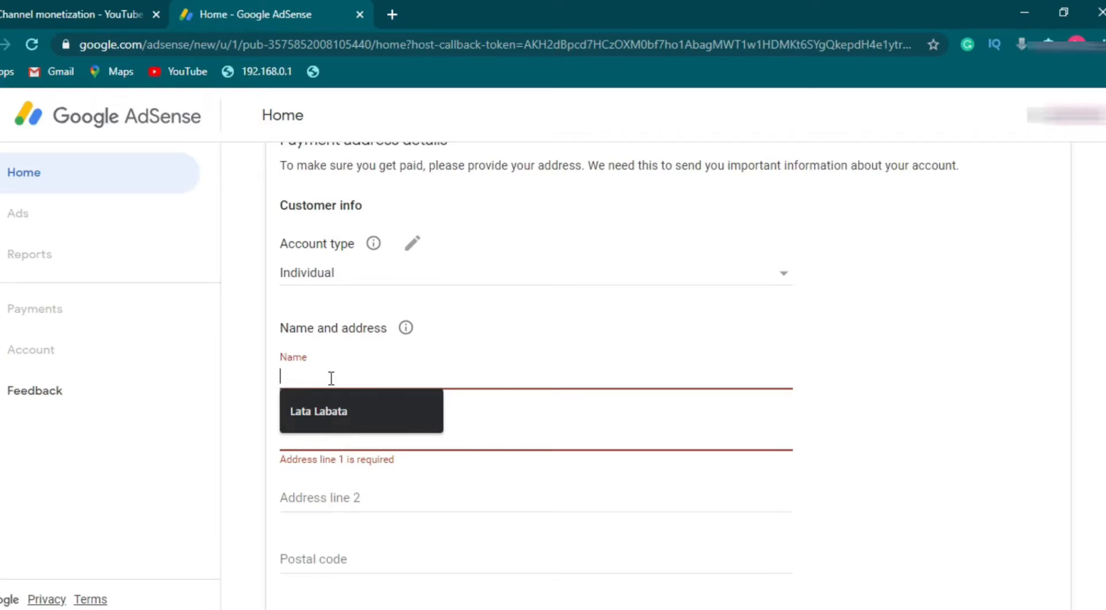
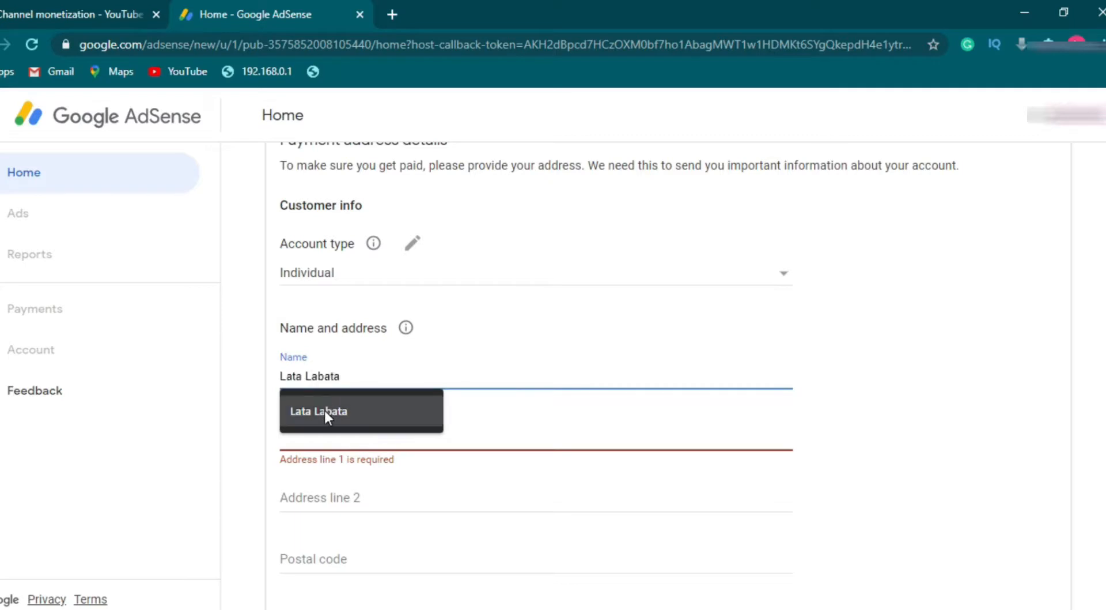
left_click(324, 411)
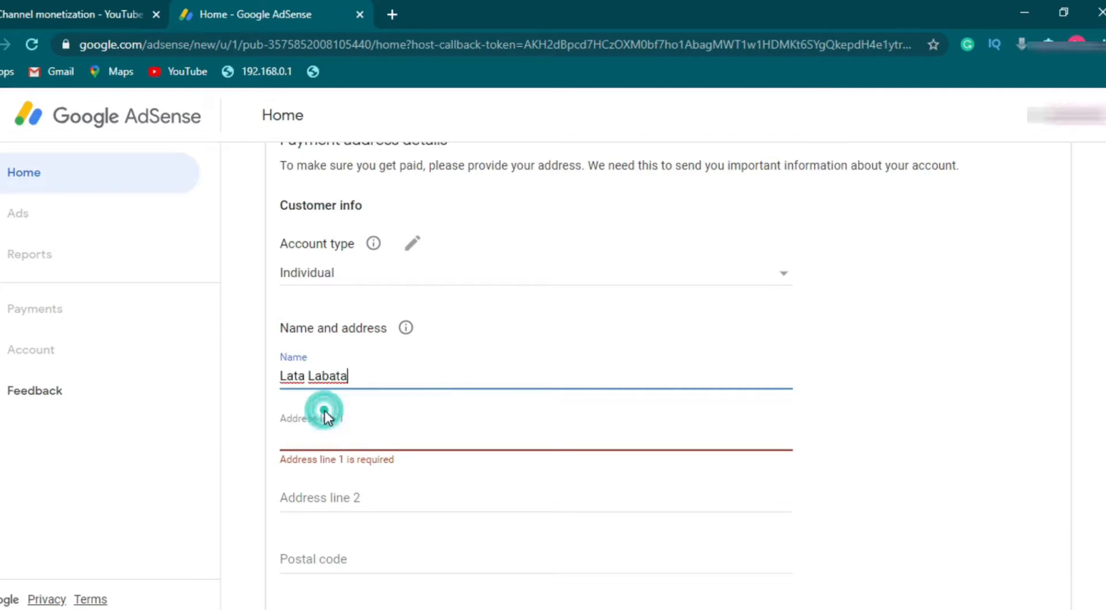
Enter the payee's first and second address lines.
left_click(328, 441)
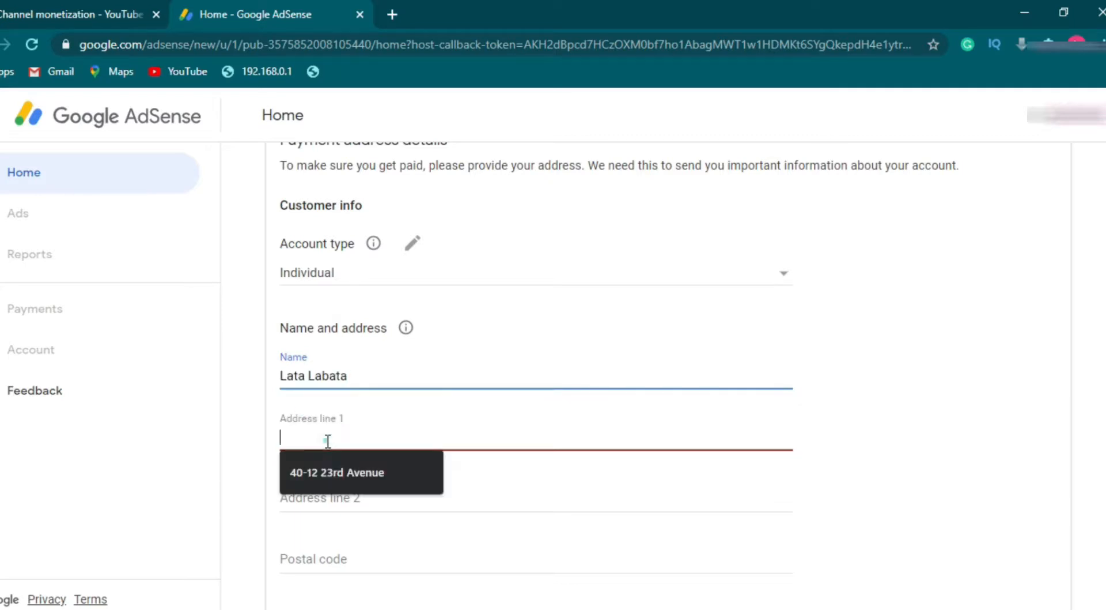
key("Escape")
type("Bishoftu")
scroll(237, 446, "down", 1)
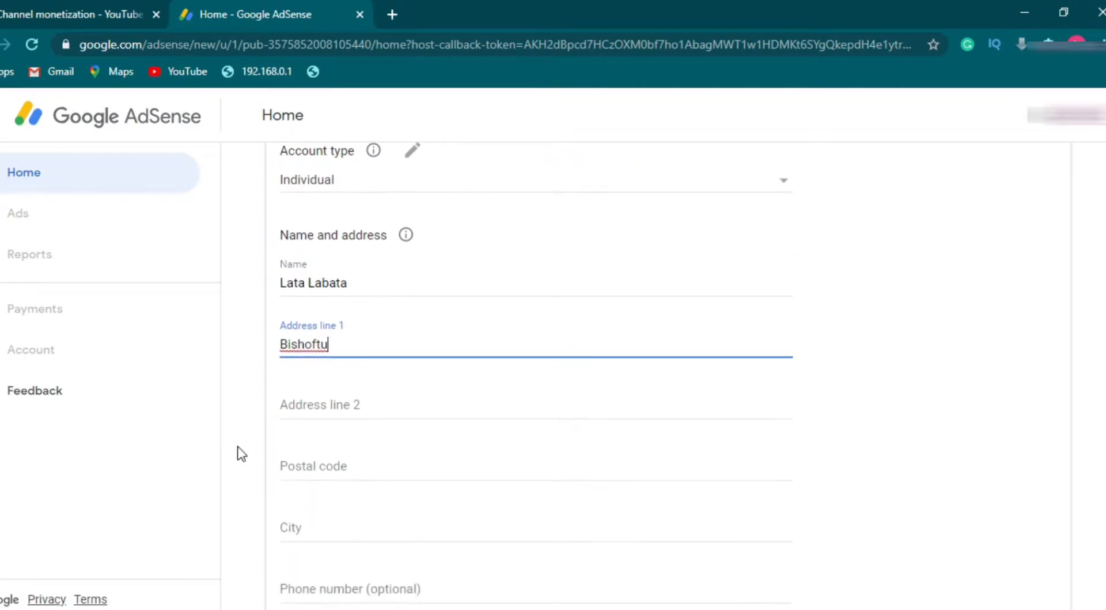
left_click(372, 399)
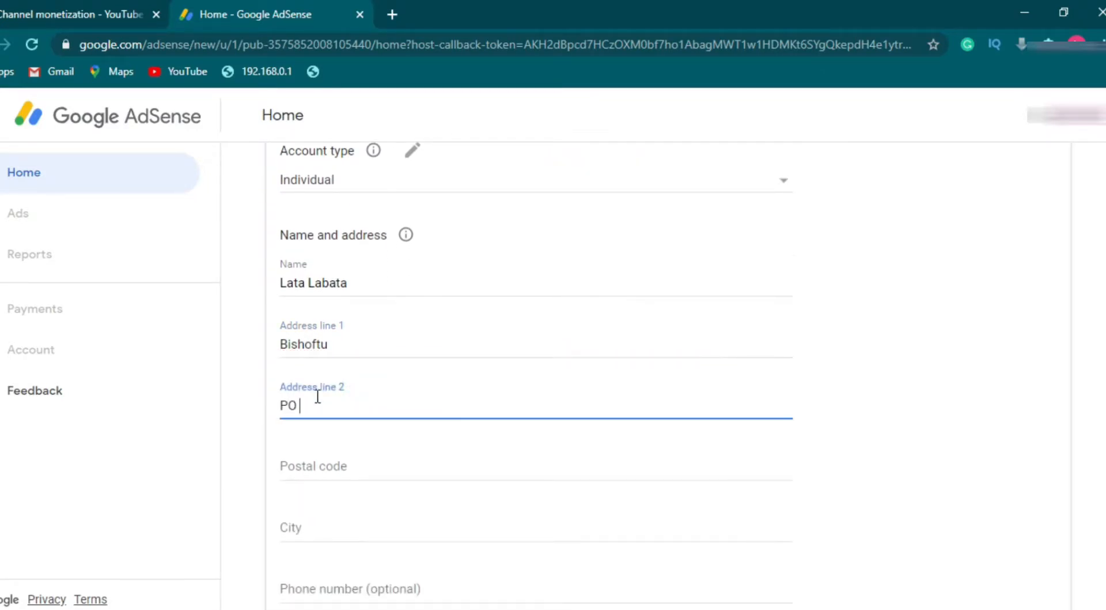
Fill in the postal code and city of the payee's address.
left_click(358, 472)
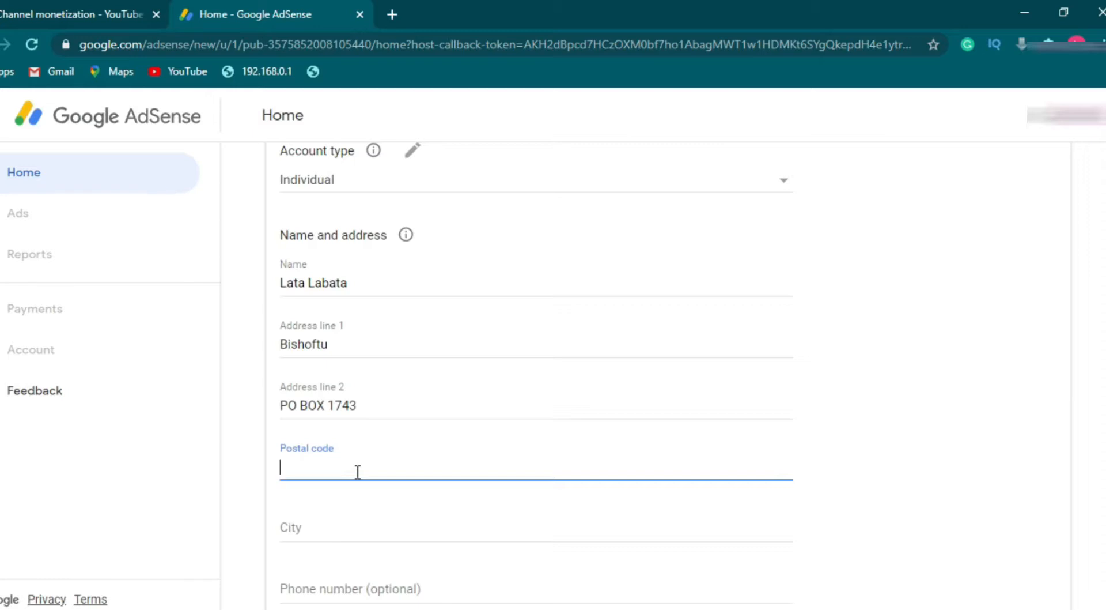
type("10000")
key("BackSpace")
left_click(334, 524)
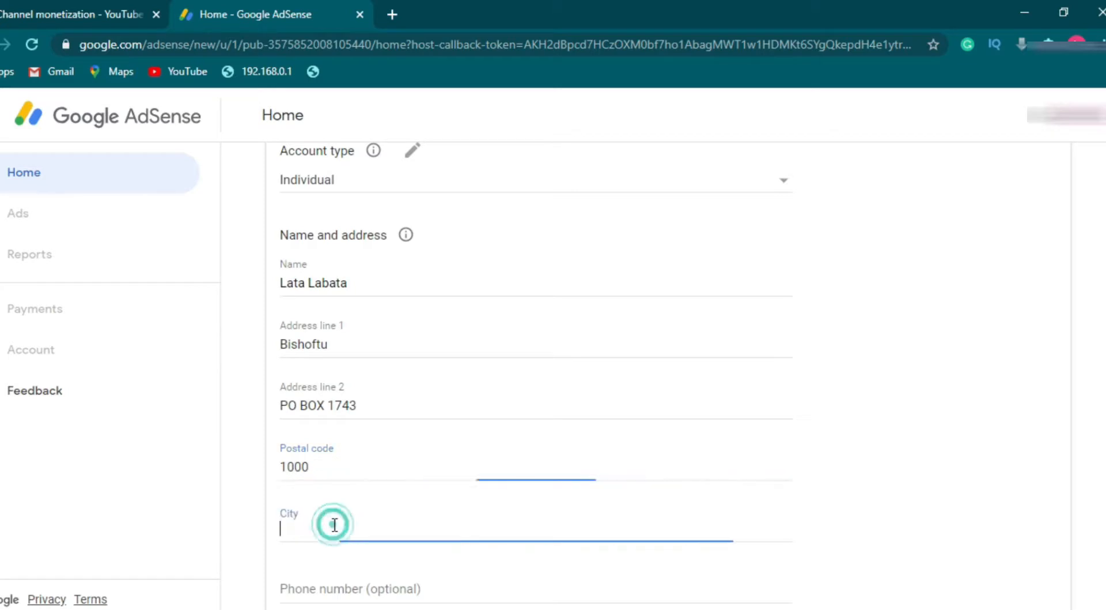
type("bi")
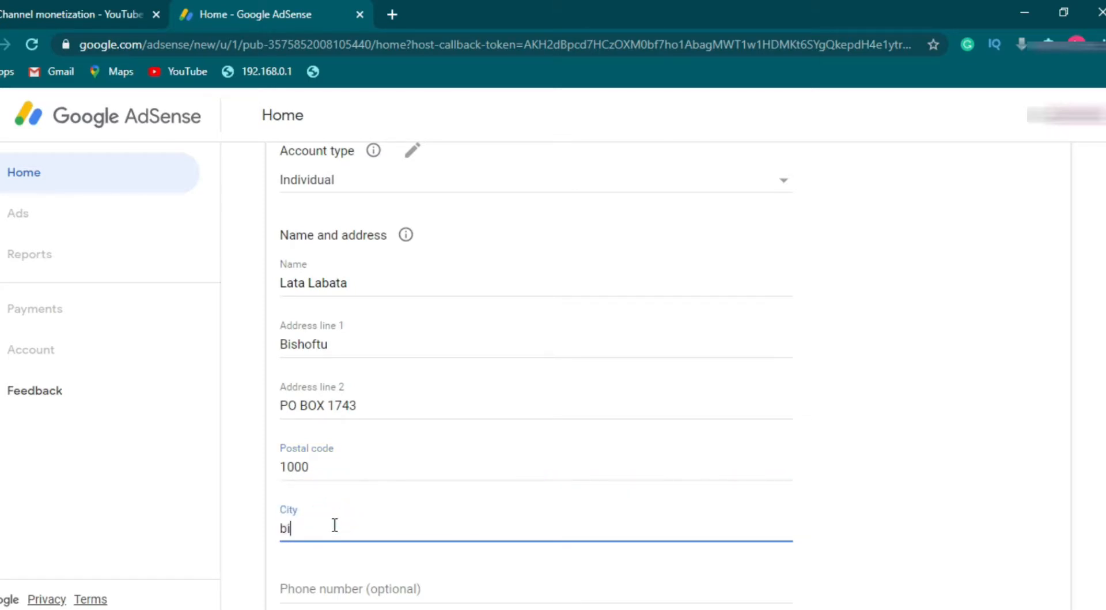
key("BackSpace")
key("BackSpace")
type("Bishoftu")
Enter the payee's phone number and submit the customer info form.
scroll(334, 525, "down", 2)
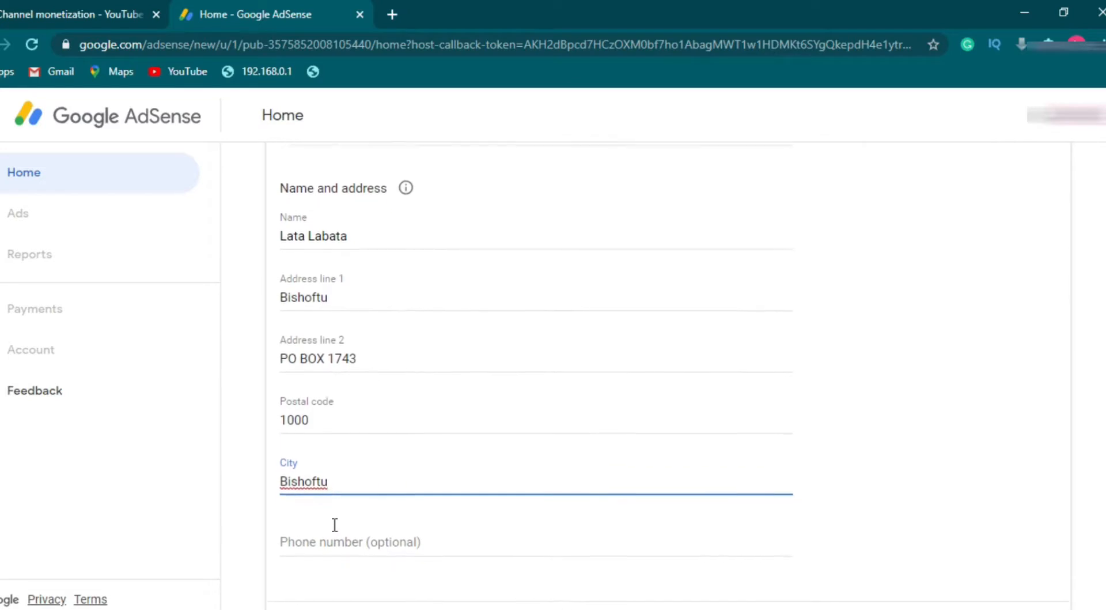
left_click(378, 491)
left_click(380, 503)
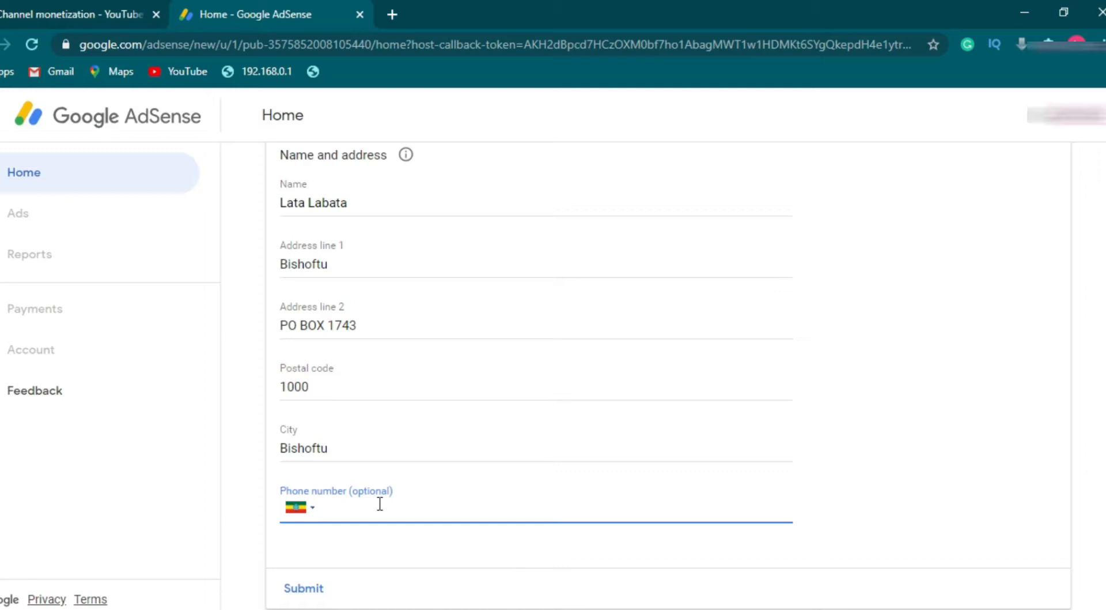
type("+2511")
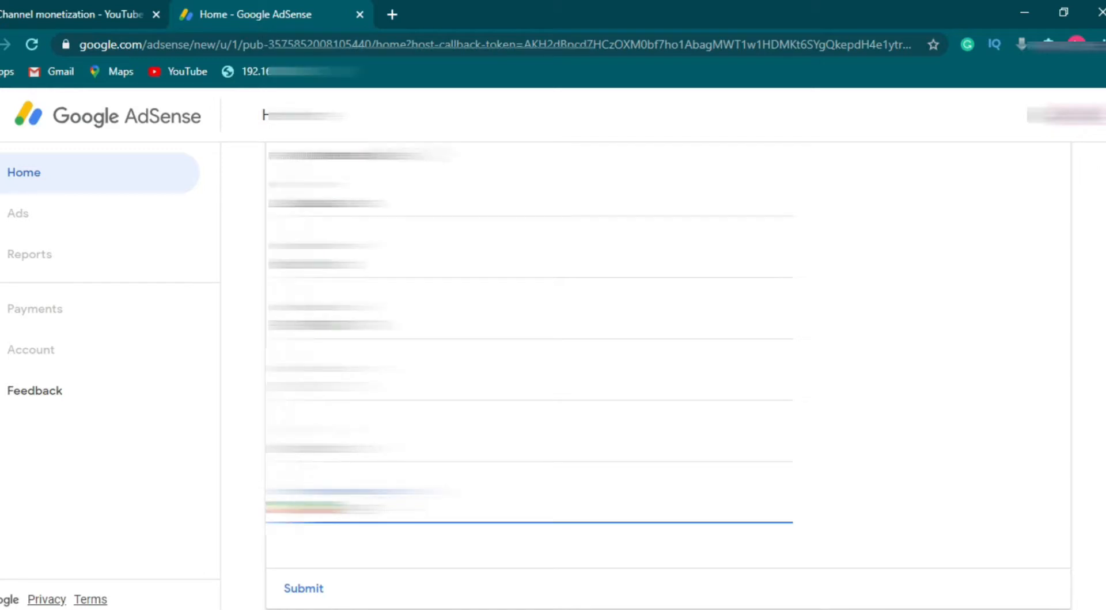
type("1")
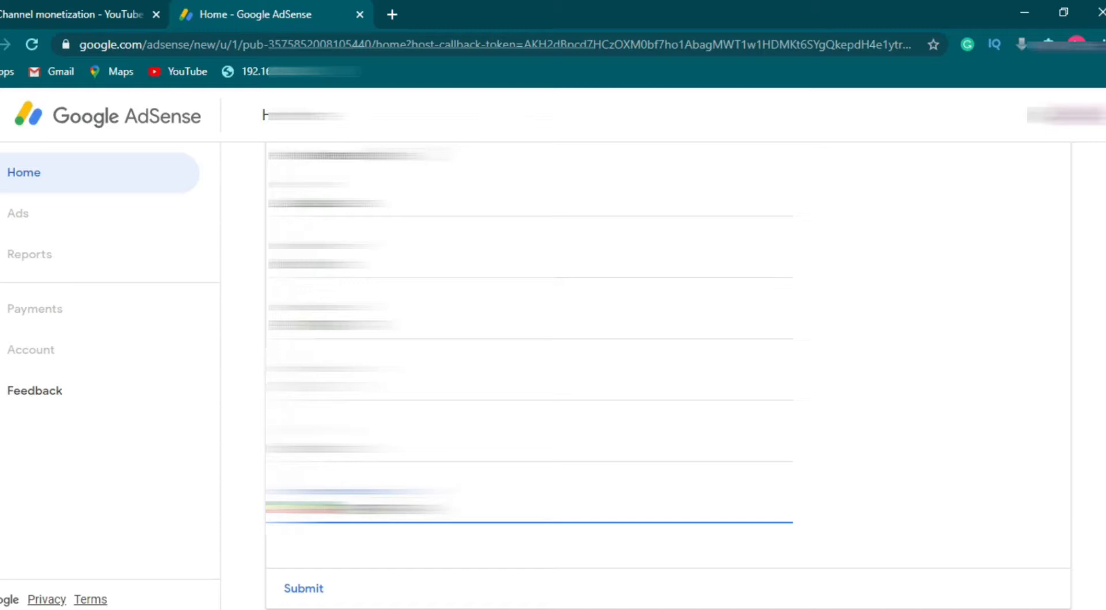
left_click(304, 590)
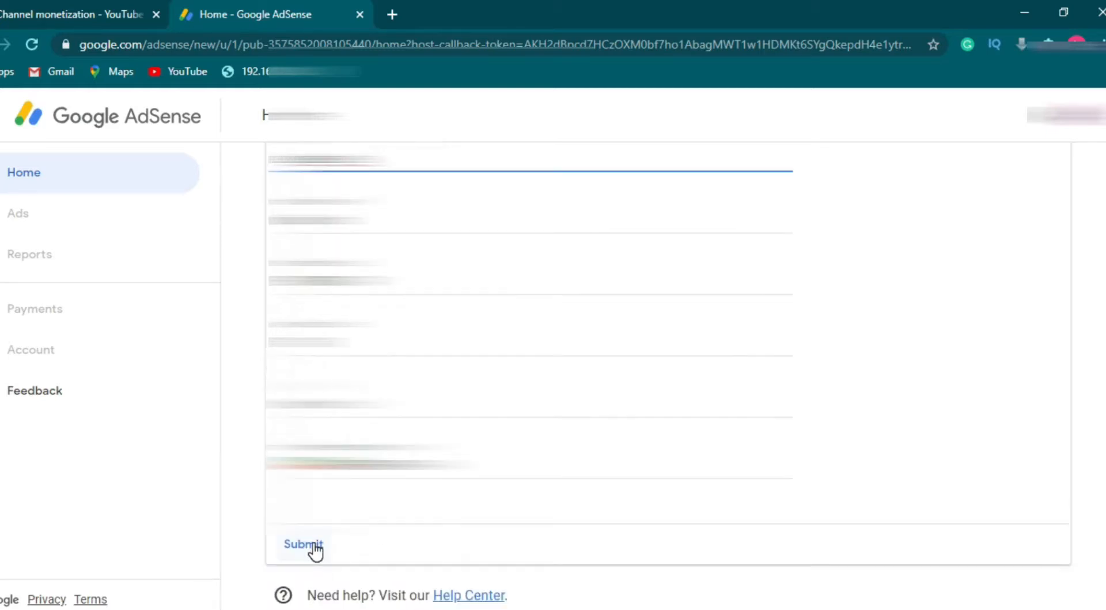
left_click(314, 543)
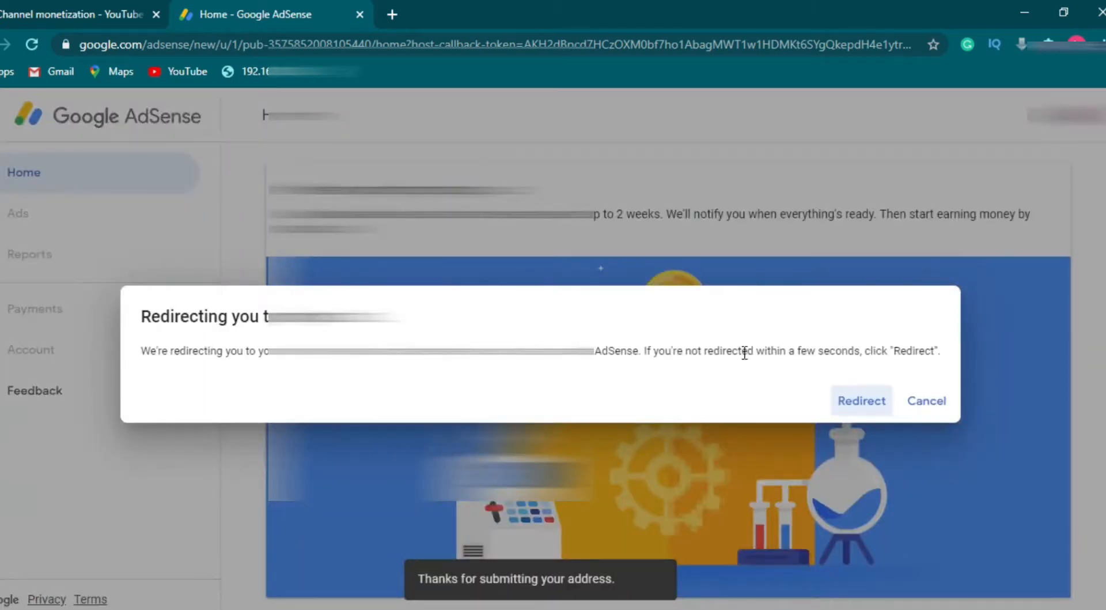
Redirect back to YouTube Studio's Channel monetization page.
left_click(860, 403)
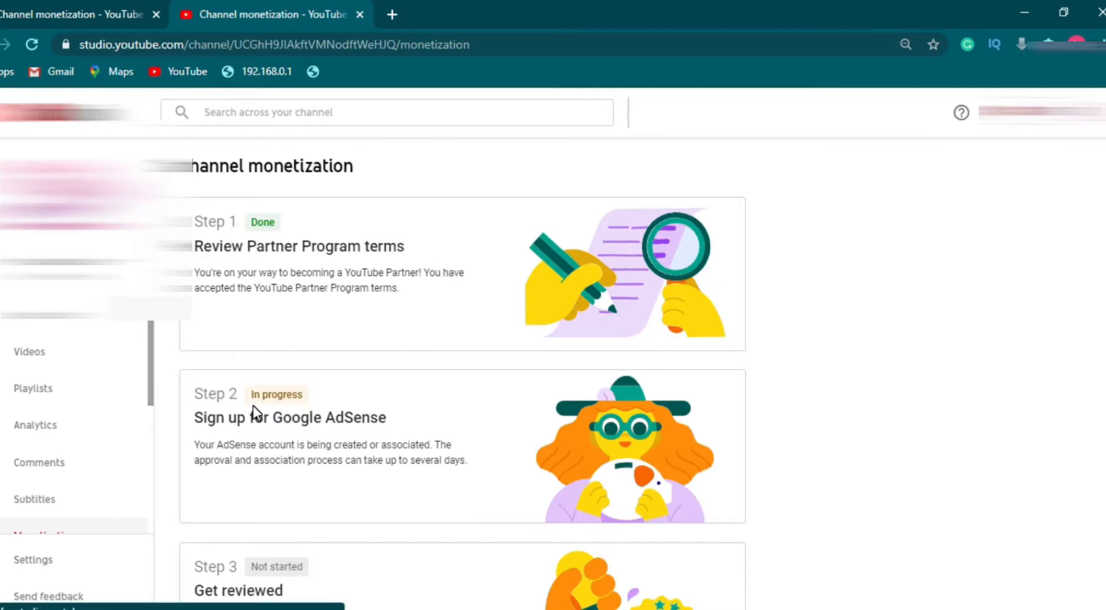
left_click_drag(251, 394, 305, 396)
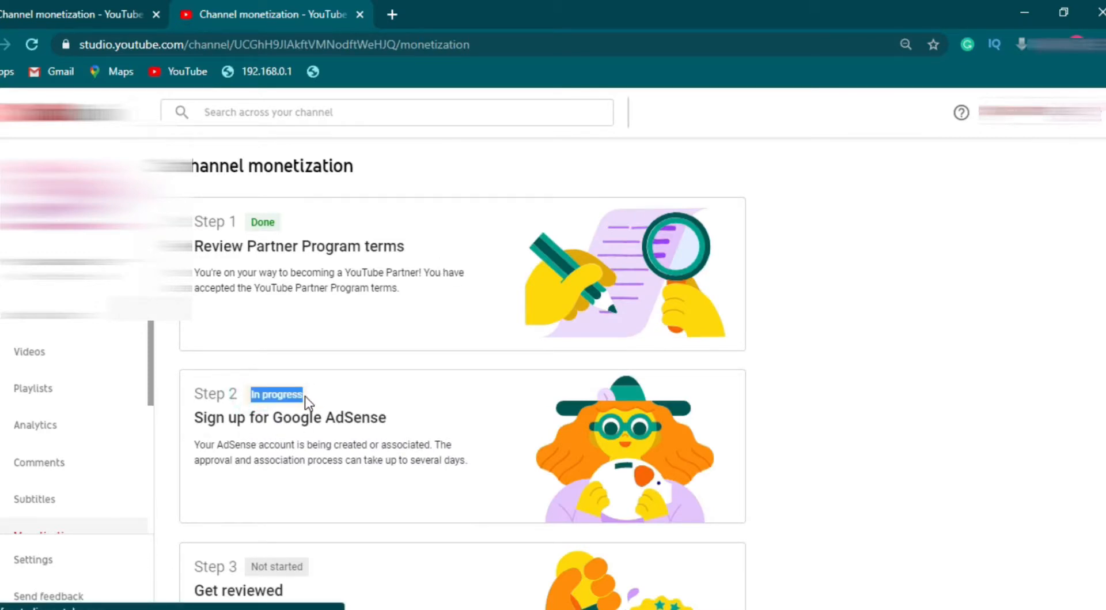
left_click(468, 424)
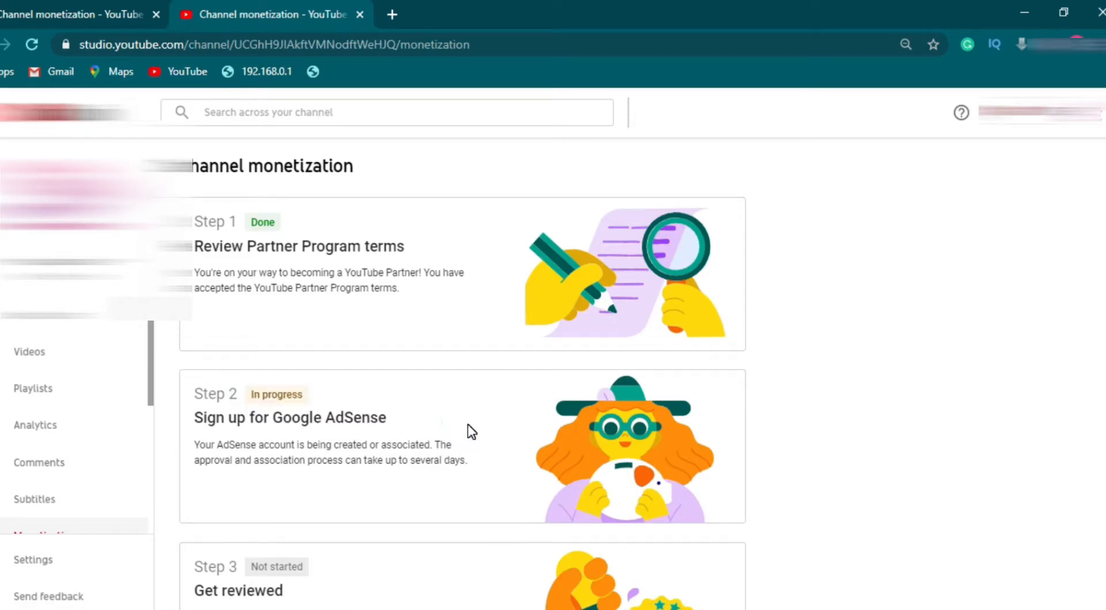
scroll(468, 425, "down", 2)
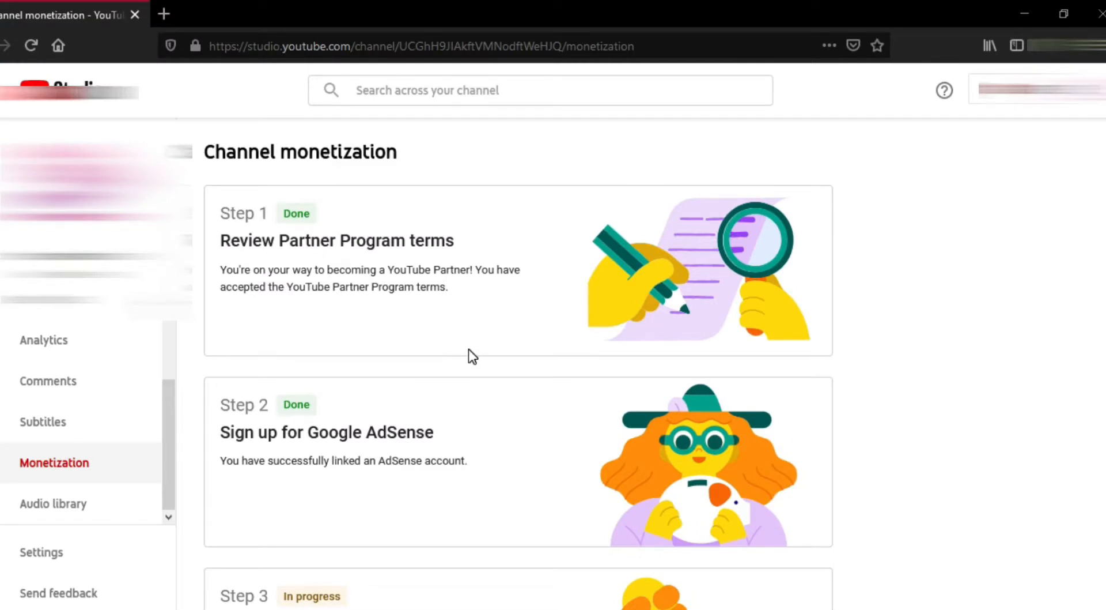
scroll(468, 348, "down", 1)
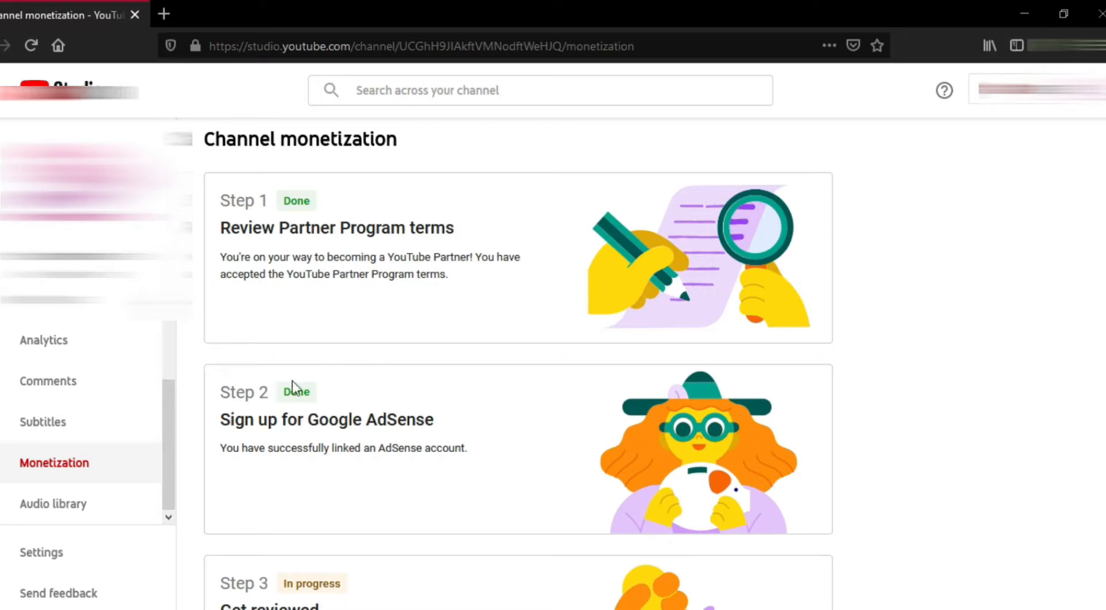
left_click_drag(311, 392, 377, 466)
scroll(378, 466, "down", 2)
left_click(377, 461)
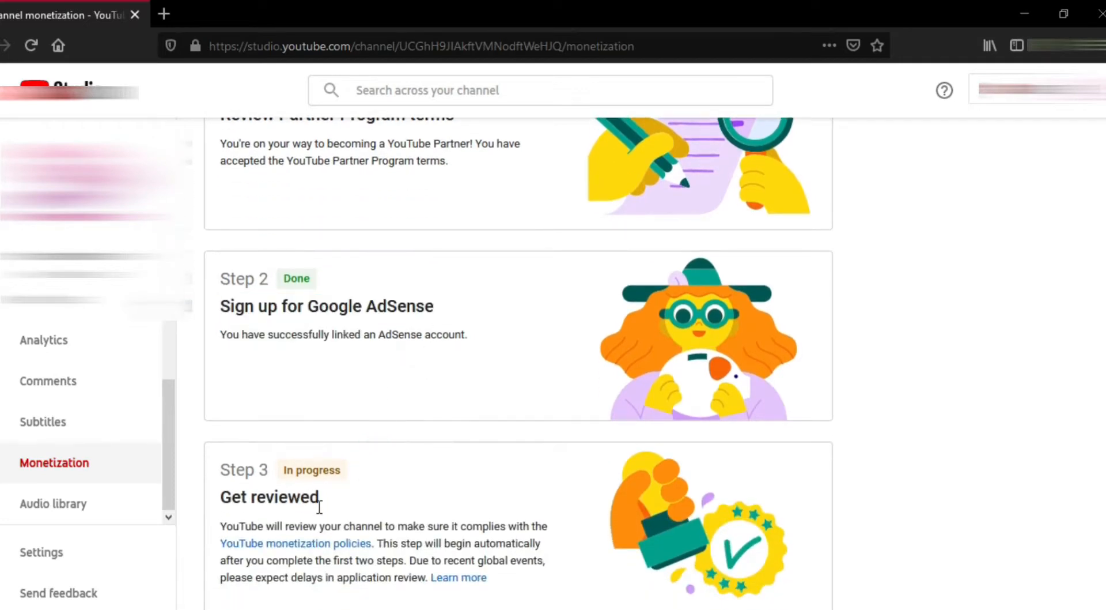
scroll(320, 507, "down", 1)
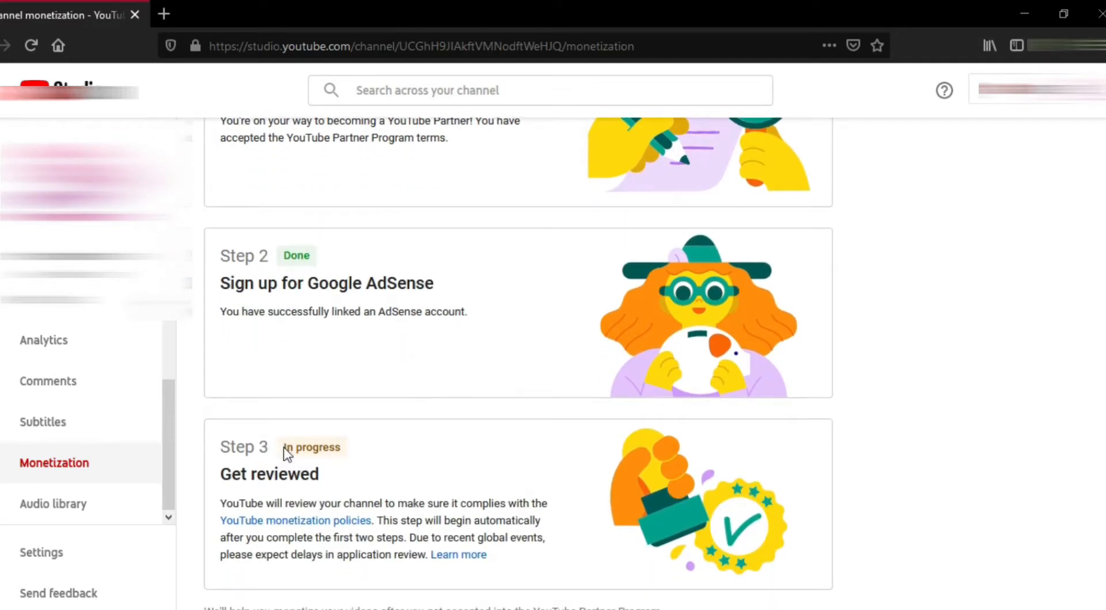
left_click_drag(347, 447, 276, 447)
left_click(360, 467)
scroll(394, 316, "up", 3)
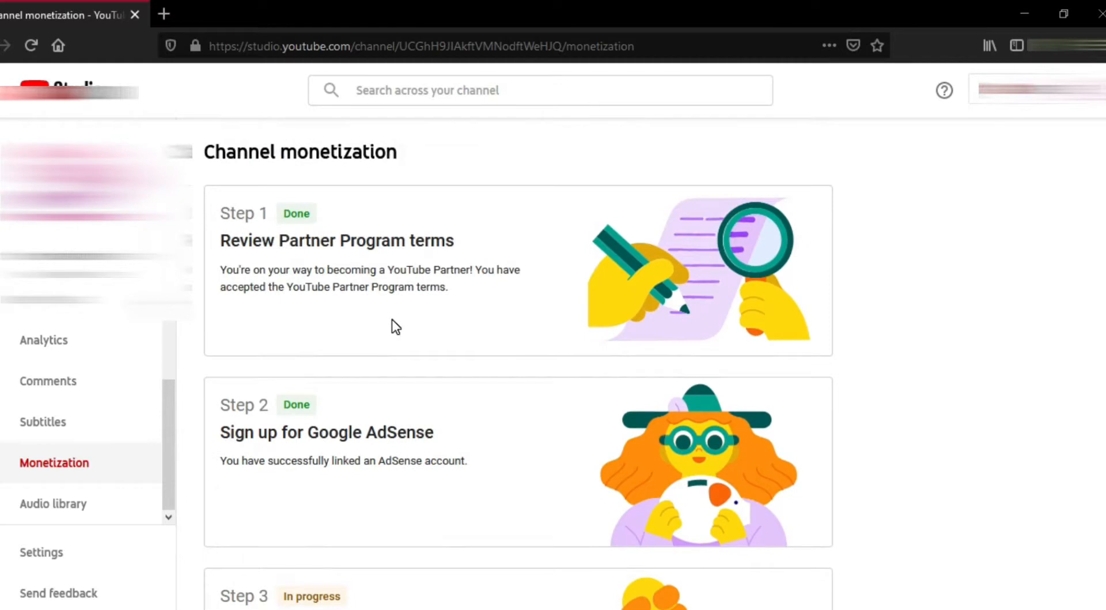
scroll(395, 327, "down", 3)
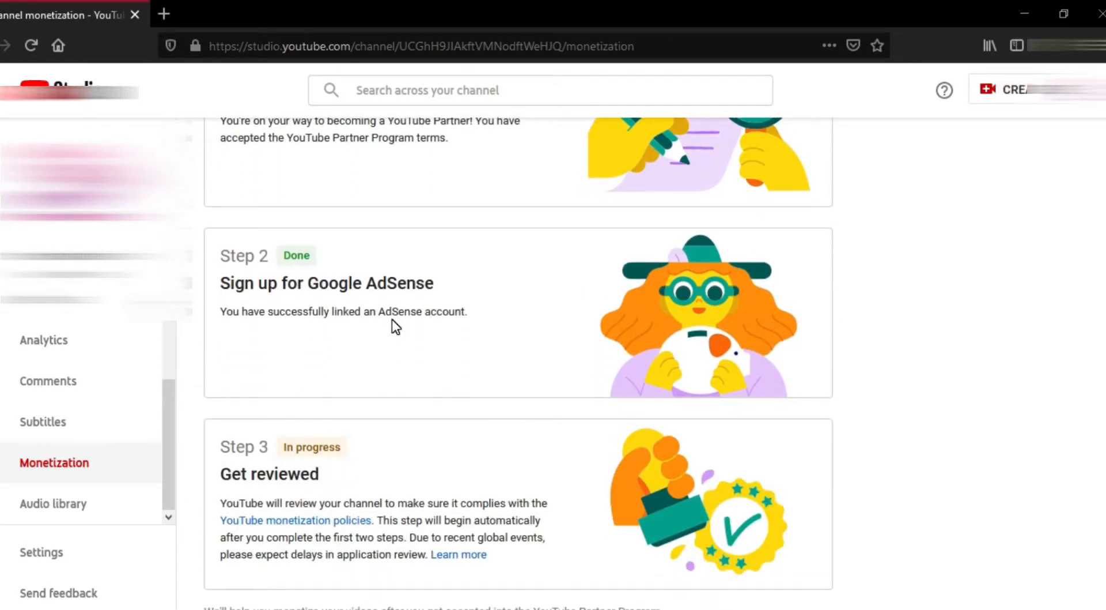
scroll(393, 316, "up", 3)
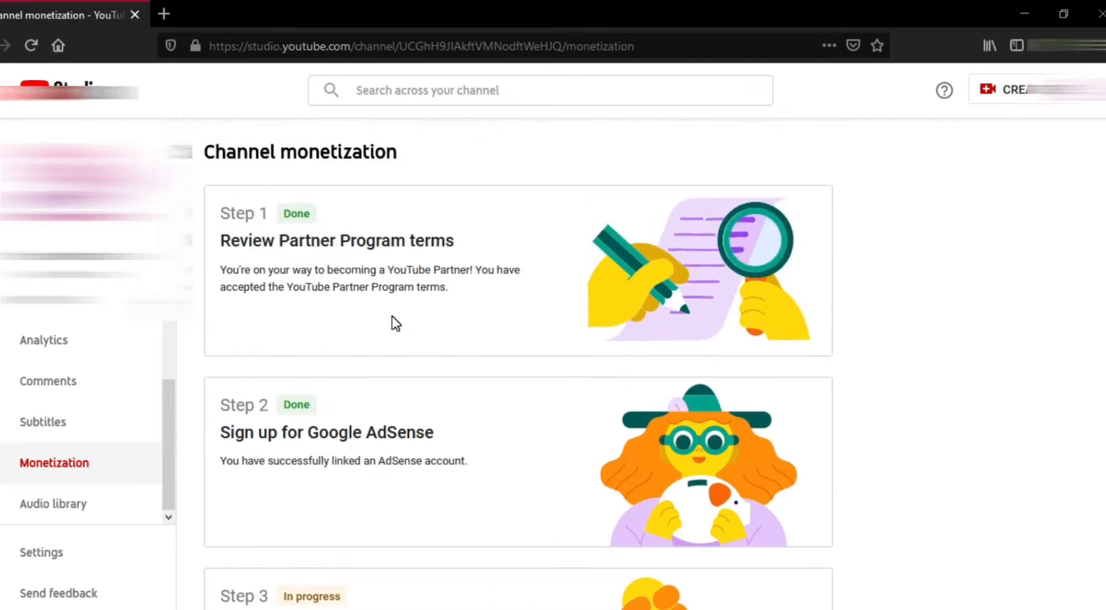
scroll(395, 322, "down", 3)
scroll(395, 322, "up", 3)
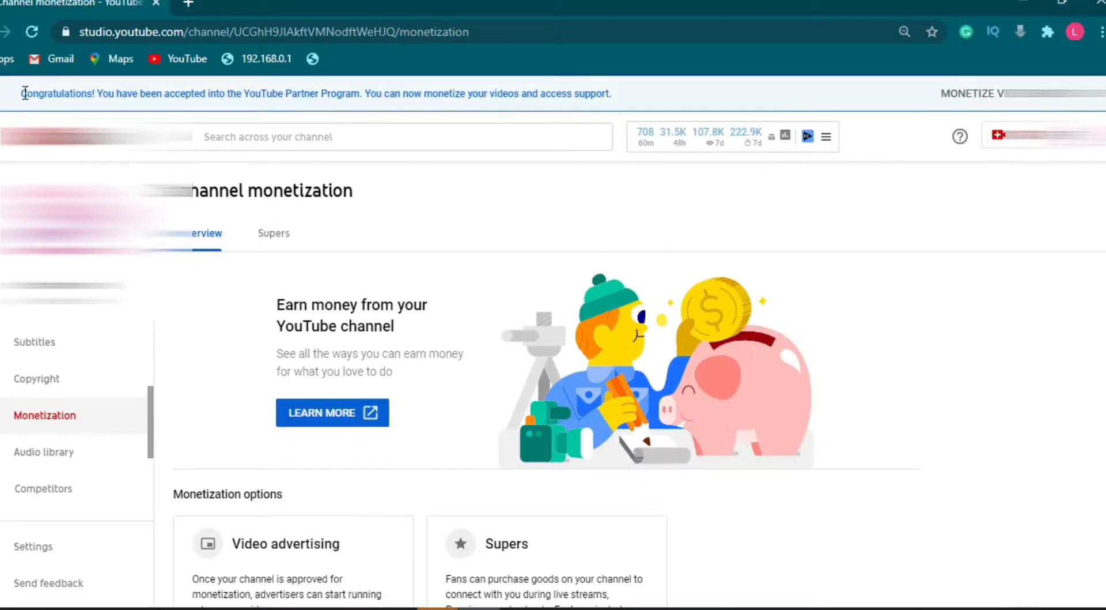
Confirm the Partner Program acceptance and active AdSense account, then open video monetization preferences.
left_click_drag(23, 94, 689, 98)
left_click(694, 90)
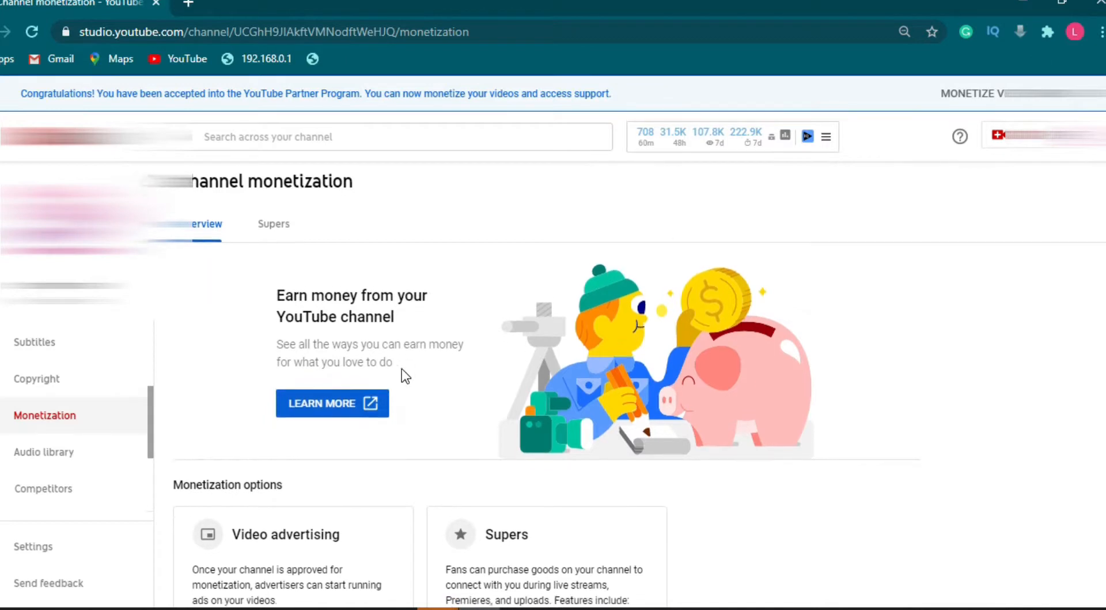
scroll(404, 373, "down", 4)
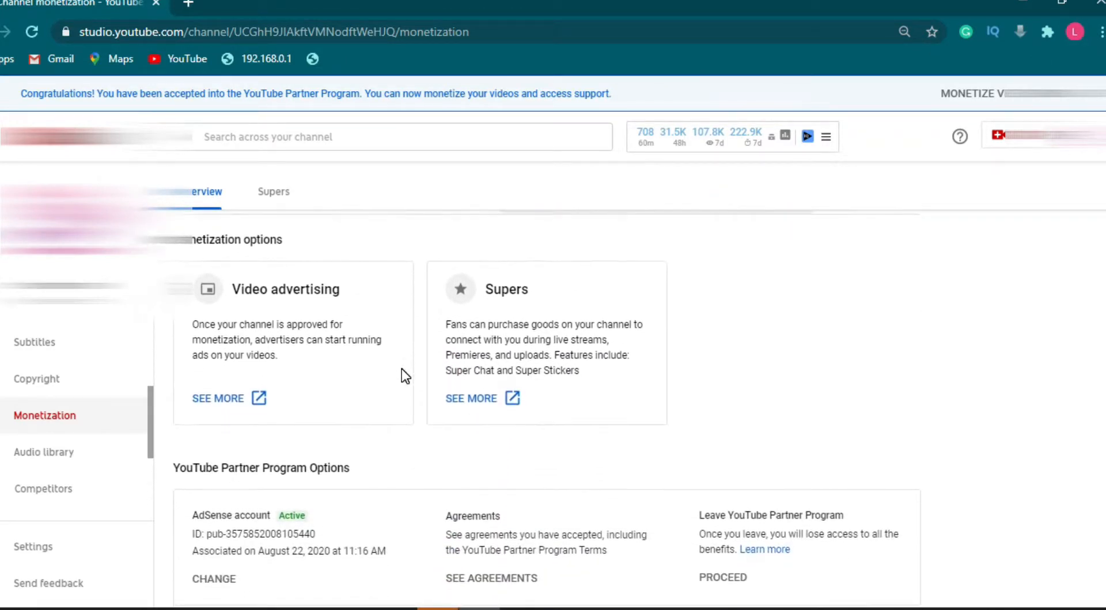
scroll(402, 370, "up", 2)
scroll(405, 376, "down", 2)
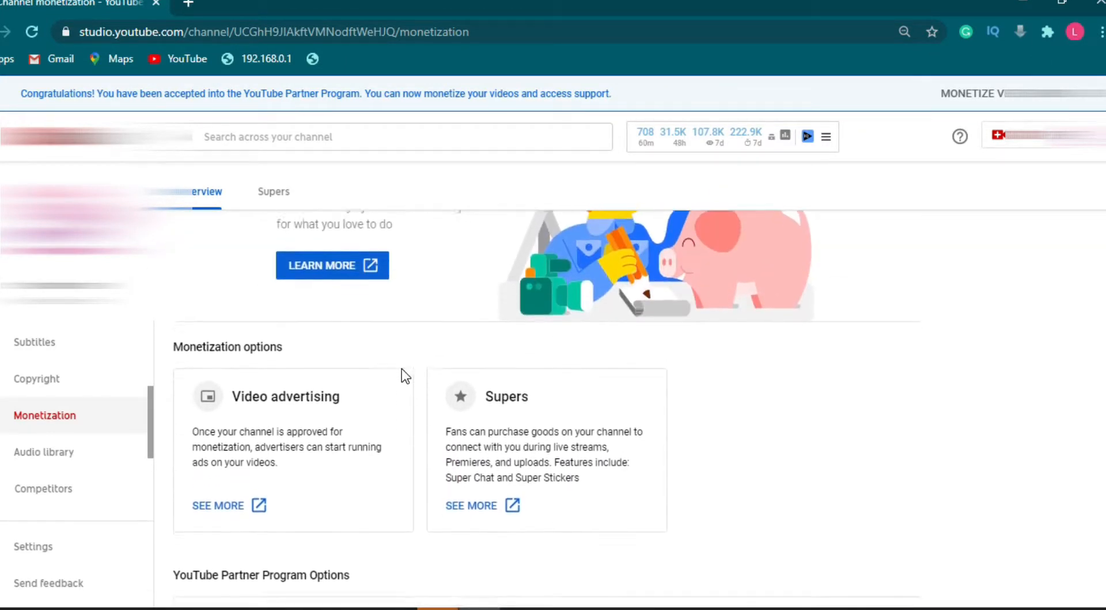
scroll(405, 376, "down", 1)
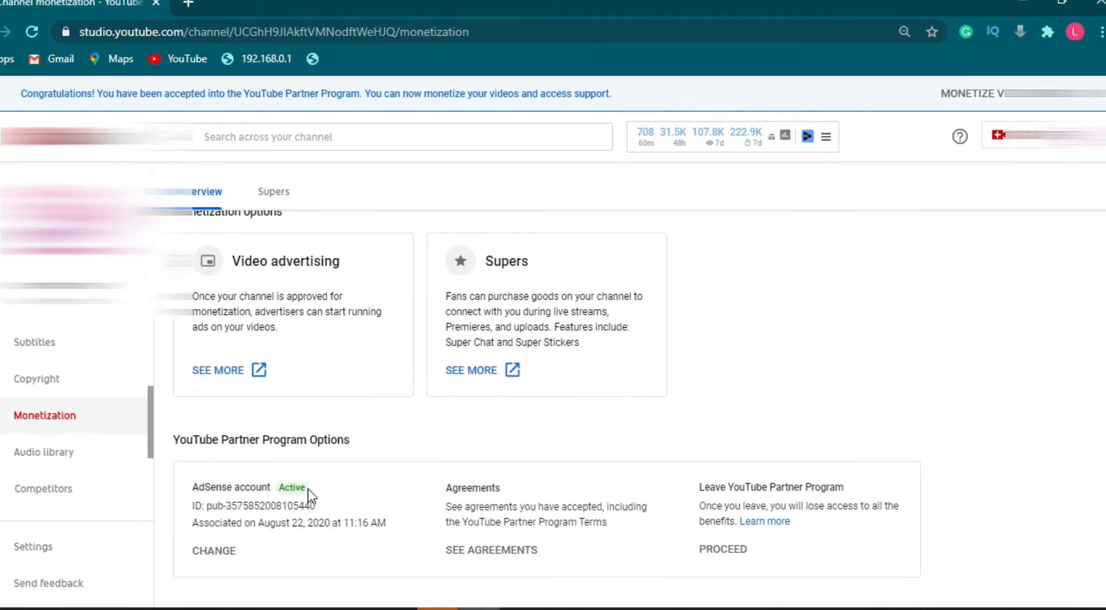
left_click_drag(309, 488, 362, 465)
left_click(362, 464)
scroll(362, 464, "up", 5)
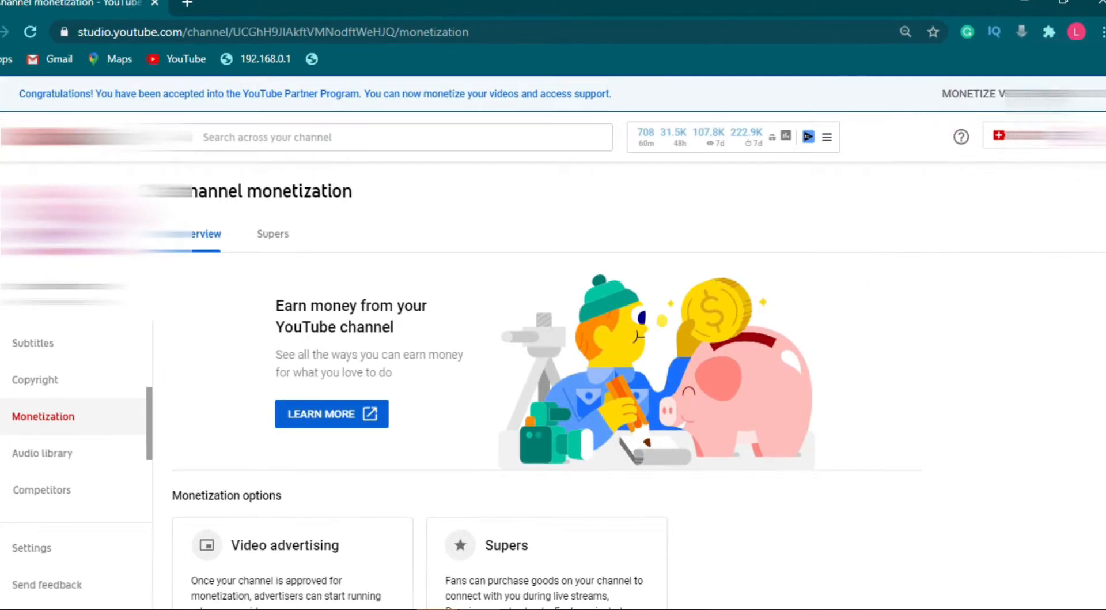
left_click(1026, 97)
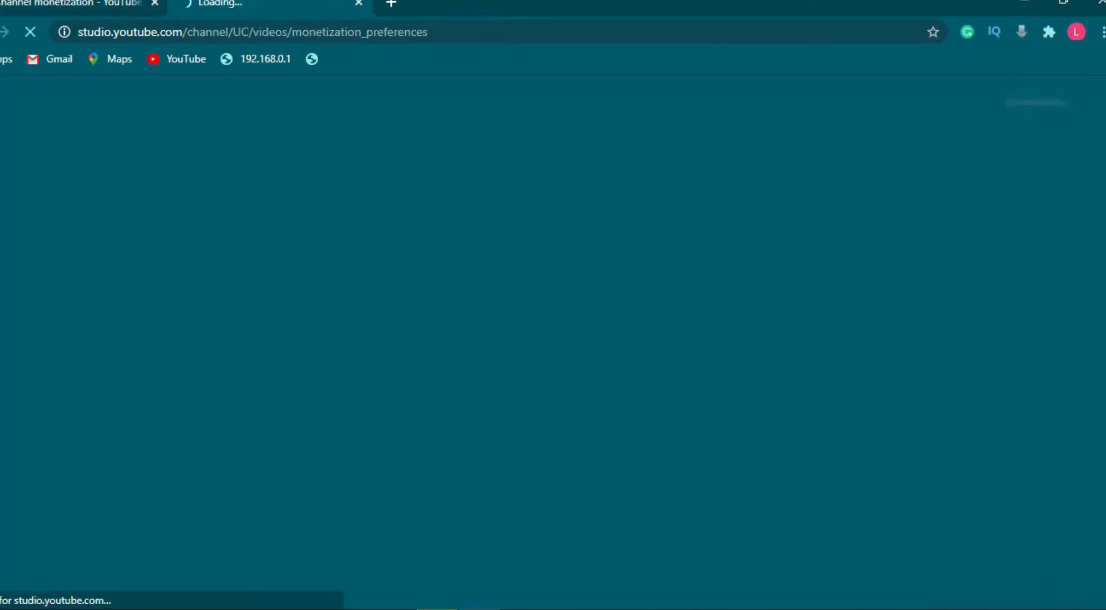